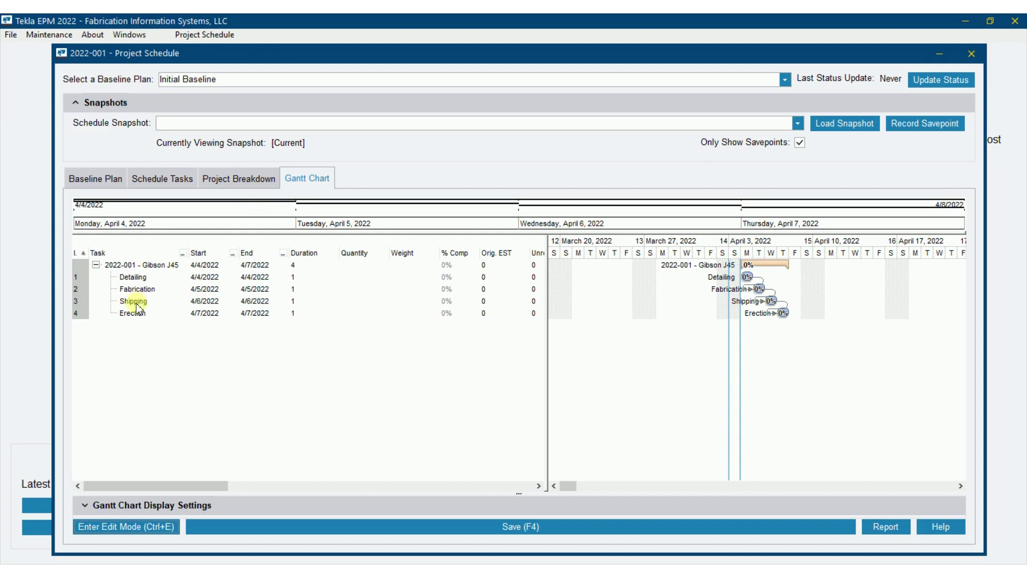
Step: Check the Schedule Tasks and Project Breakdown lists, then put the Gantt chart into edit mode, confirming Yes
click(159, 179)
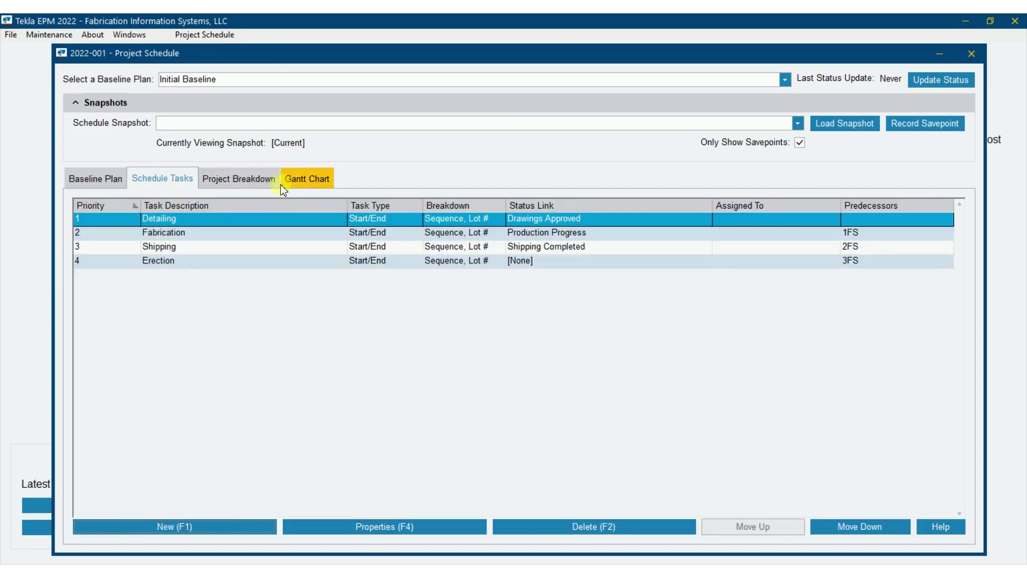
click(240, 179)
click(294, 180)
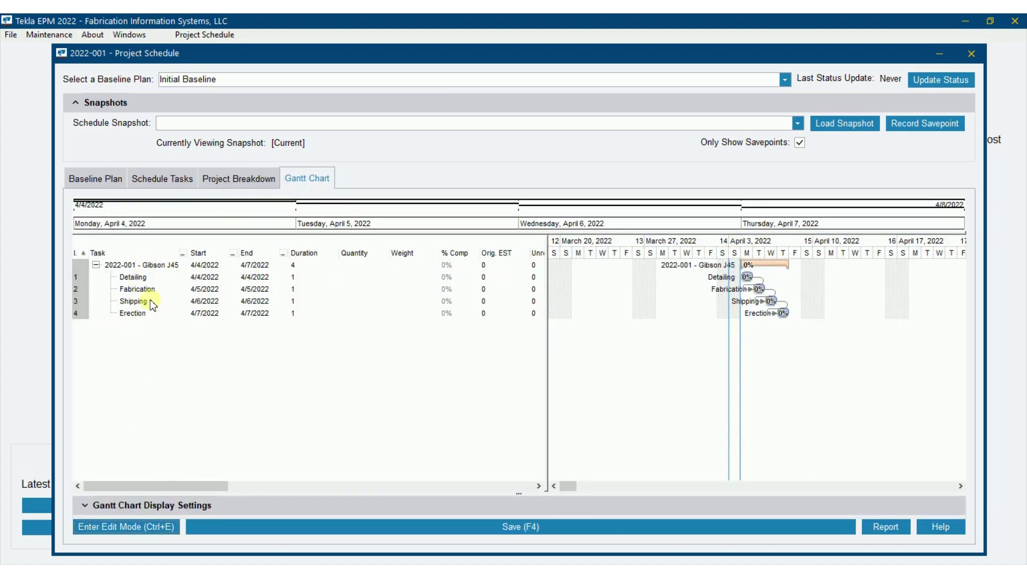
click(140, 527)
click(480, 336)
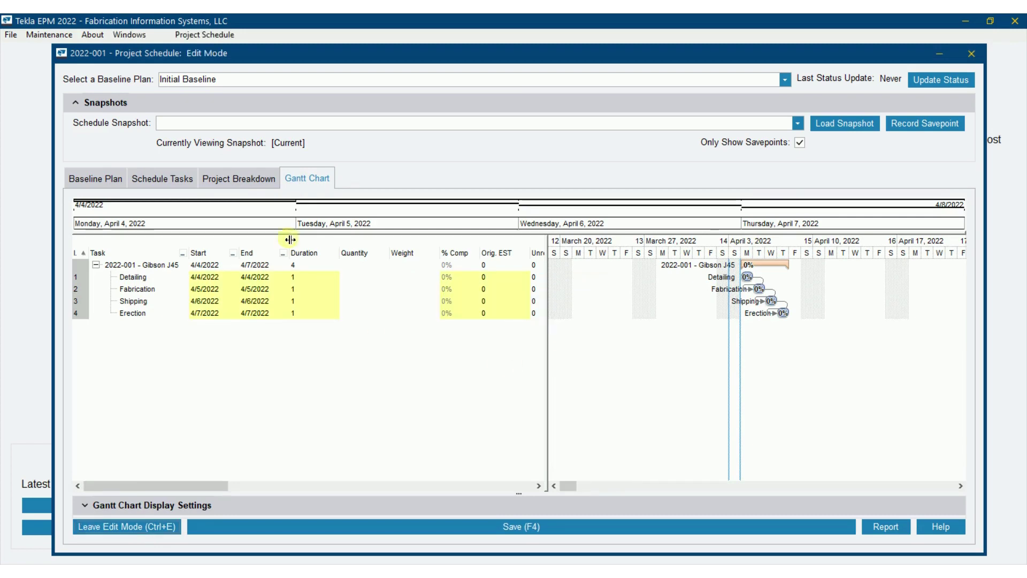
Step: Create a new breakdown item with Parent Breakdown Item [None] and Sequence 1
click(217, 179)
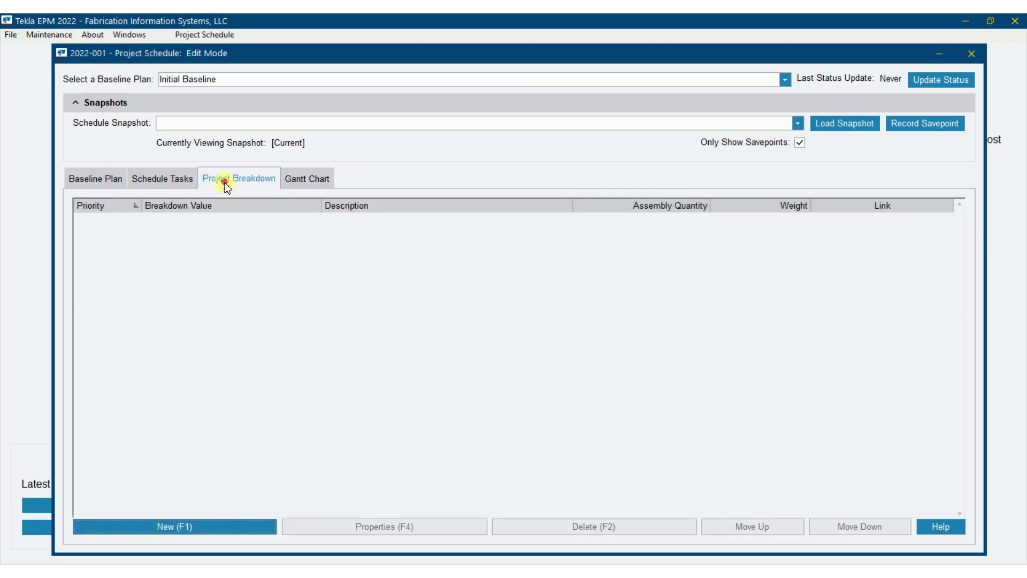
click(211, 532)
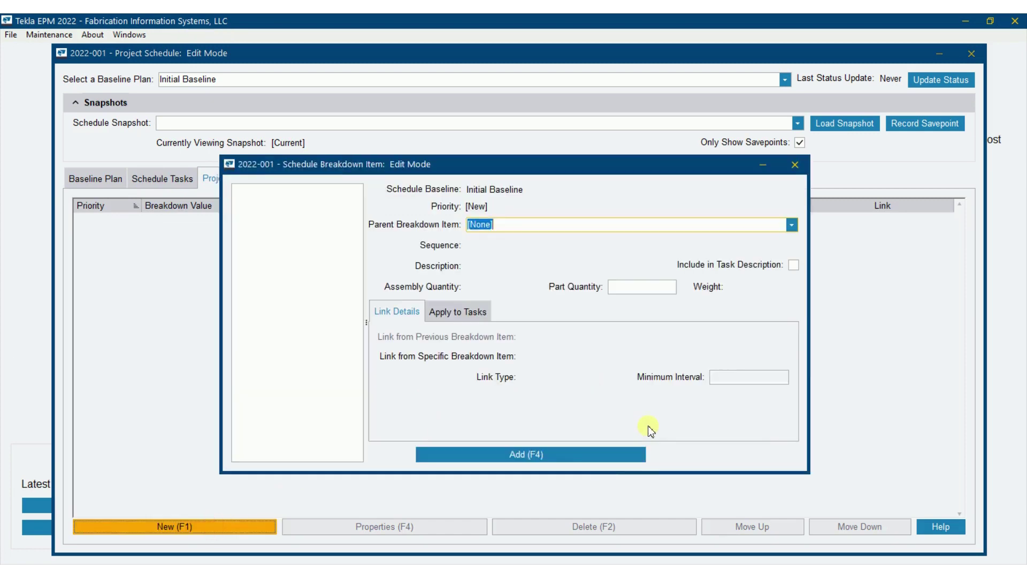
click(792, 225)
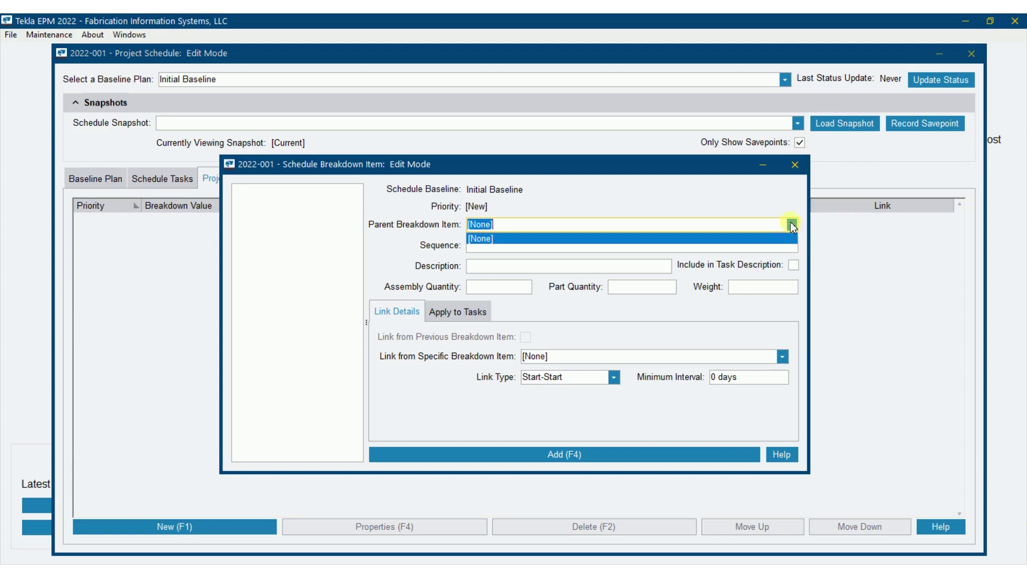
click(793, 227)
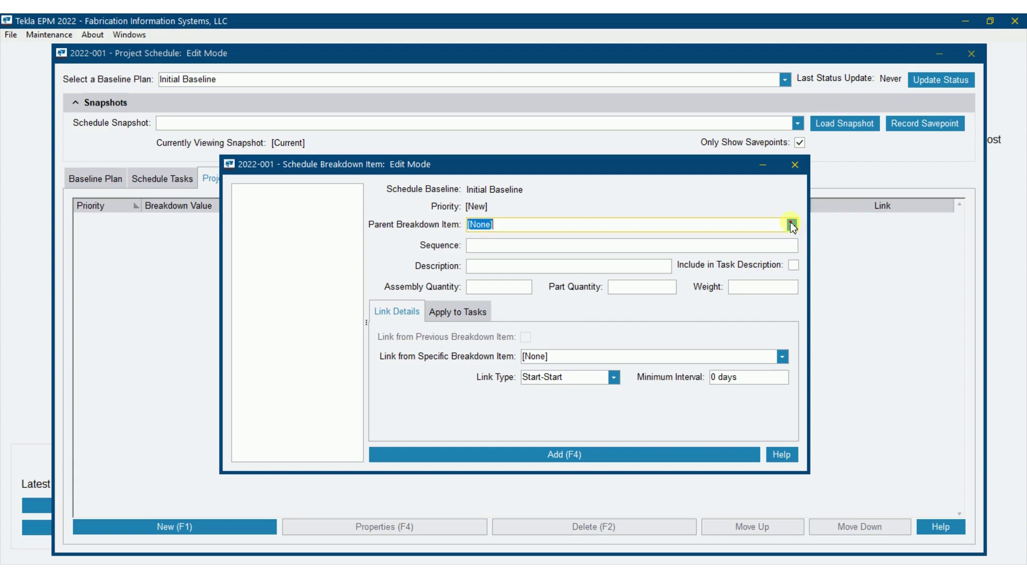
click(482, 248)
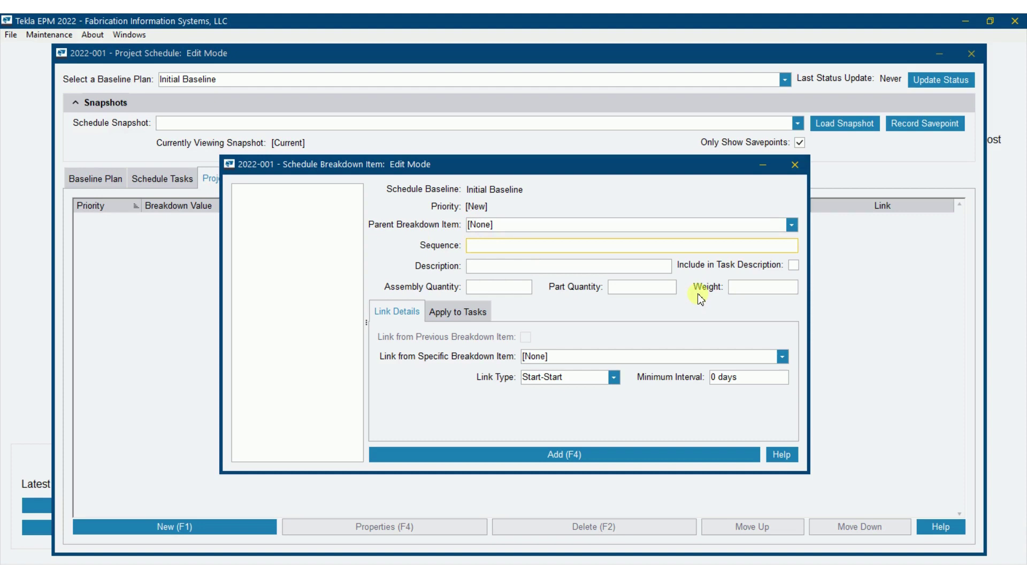
text(1)
click(48, 34)
mouse_move(114, 113)
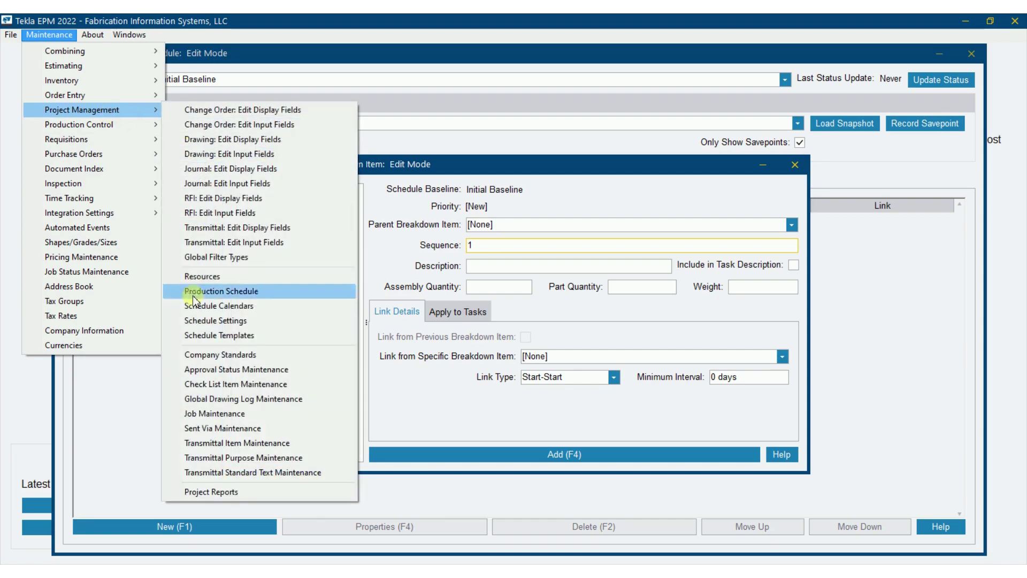
click(236, 319)
click(706, 161)
click(734, 141)
drag(736, 144, 784, 135)
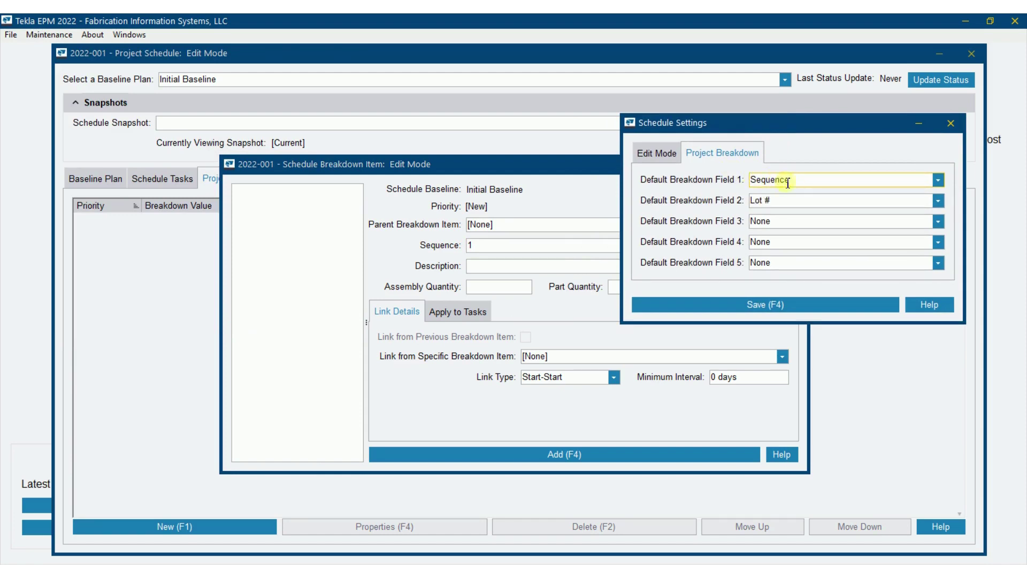
click(951, 123)
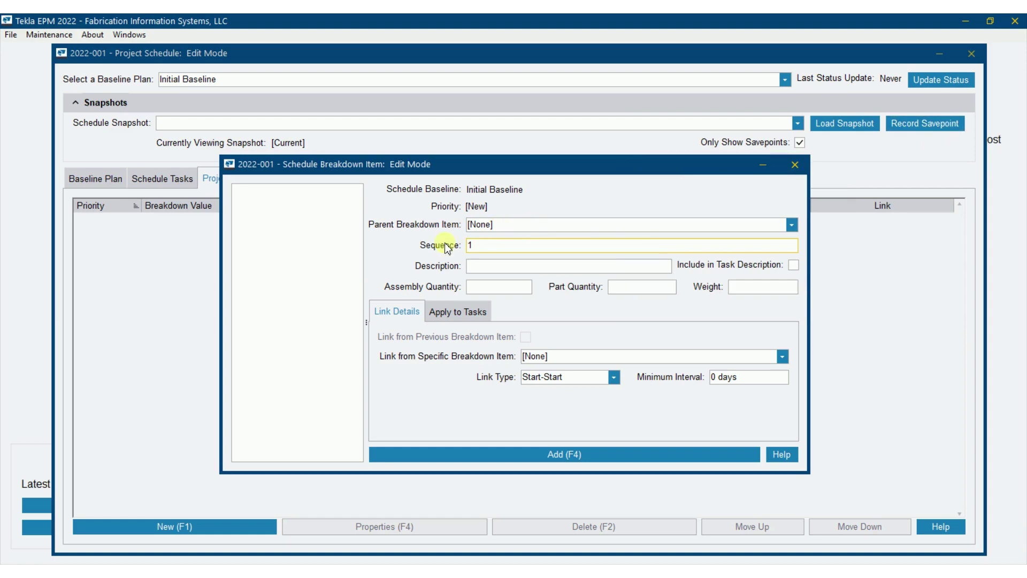
click(499, 268)
text(Anc)
key(ctrl+a)
key(BackSpace)
click(648, 288)
click(766, 288)
double_click(479, 245)
text(Se)
key(BackSpace)
key(BackSpace)
key(BackSpace)
click(568, 266)
key(Tab)
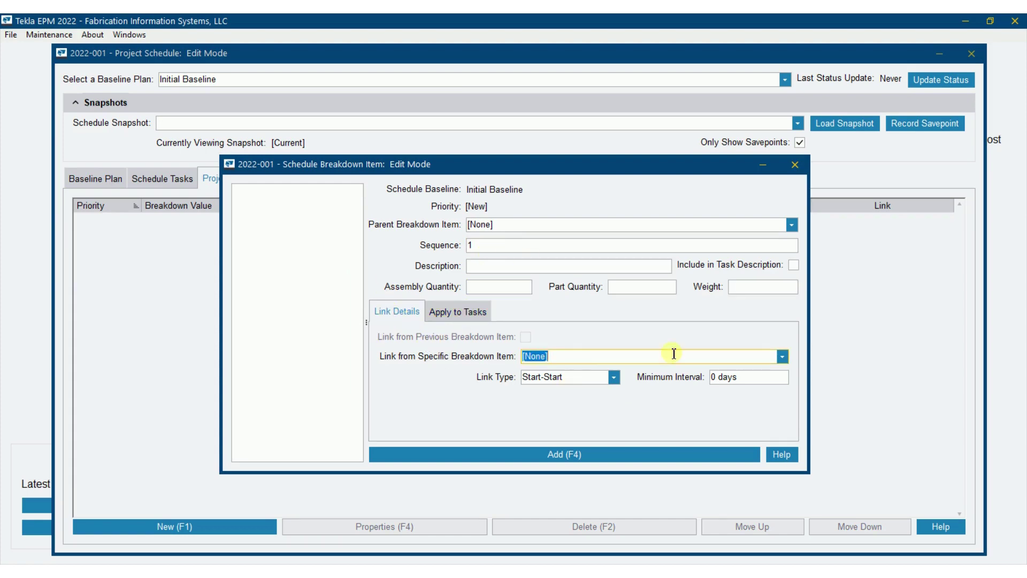
Step: Add Sequence 1, then add Sequence 2 linked Finish-Start from the previous item
click(573, 454)
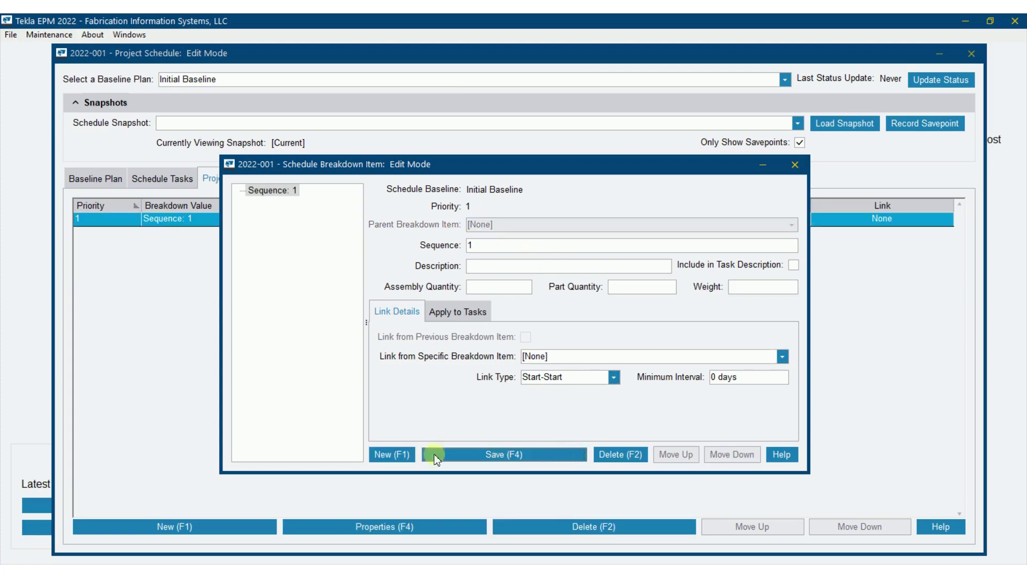
click(391, 455)
click(501, 246)
text(2)
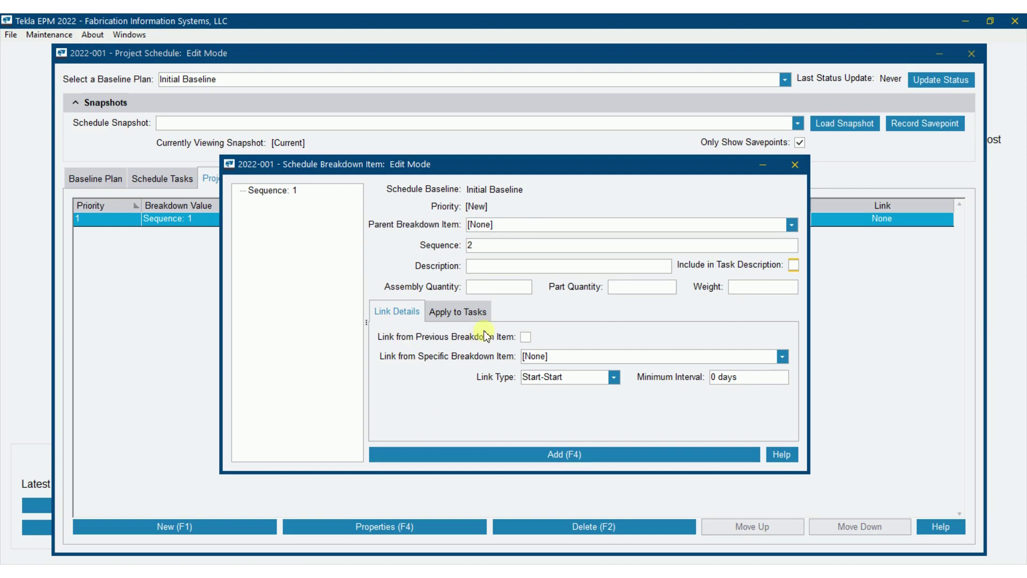
click(526, 338)
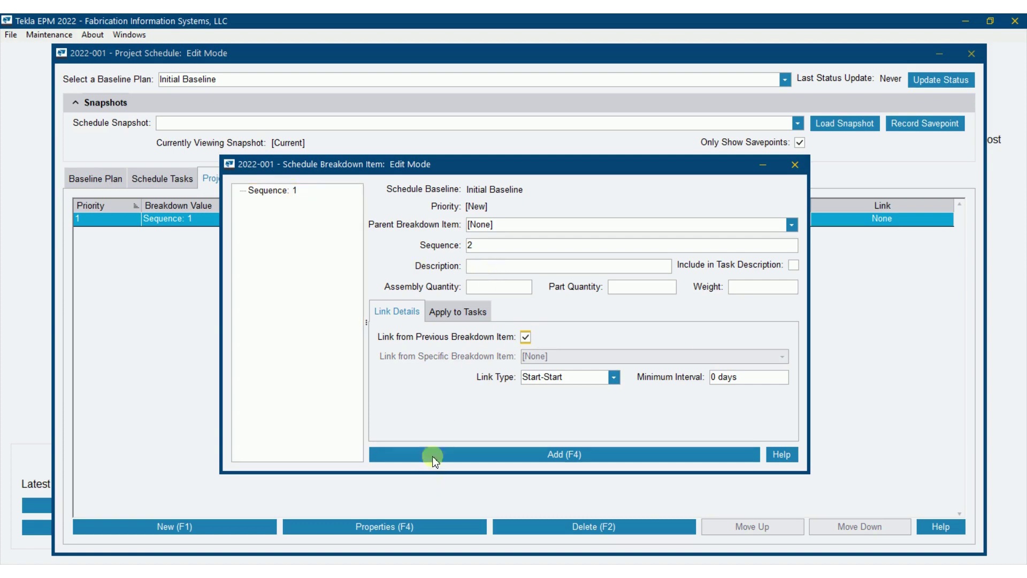
click(614, 378)
click(577, 403)
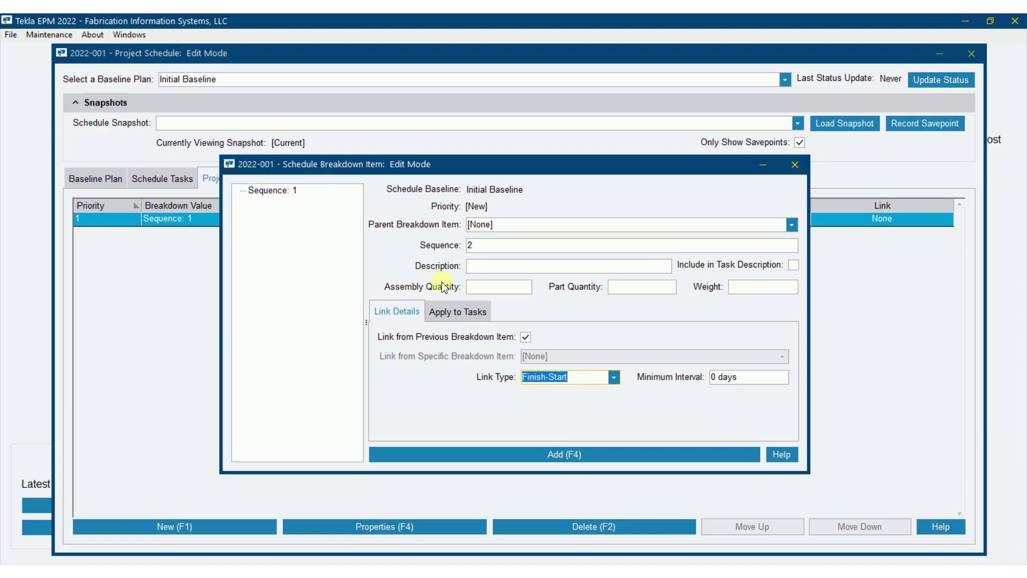
click(756, 379)
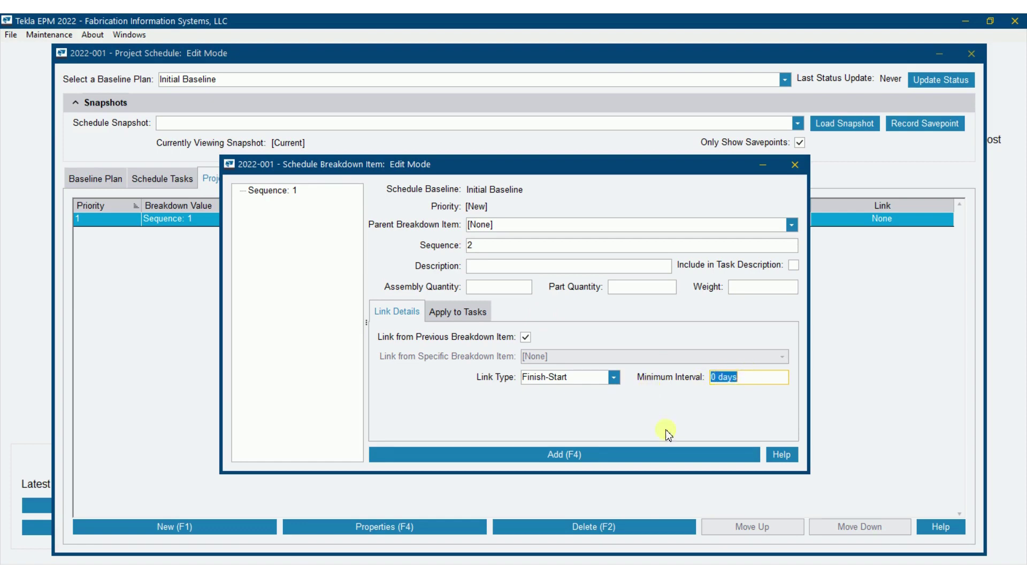
click(561, 454)
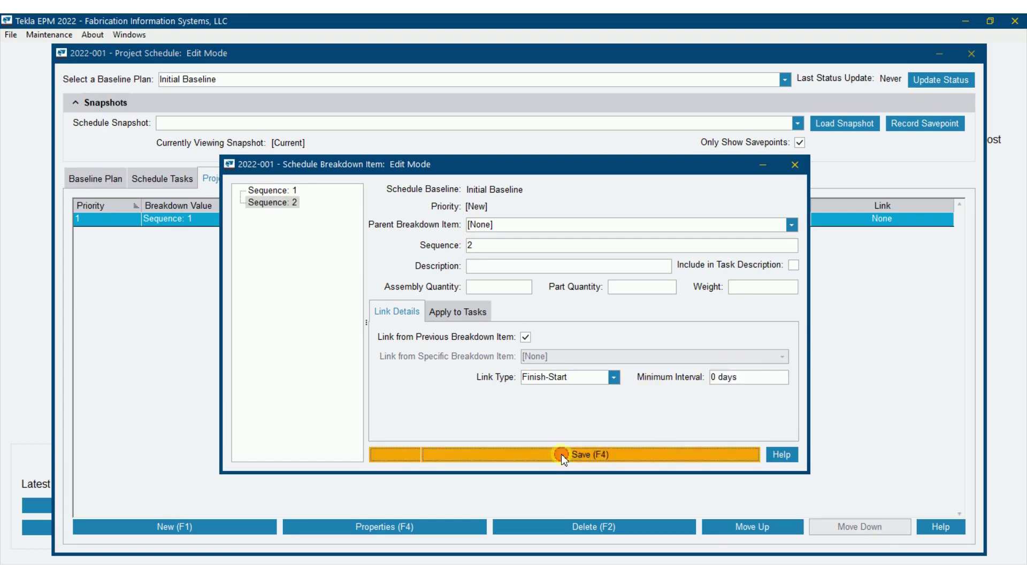
Step: Add Sequences 3 and 4 as new breakdown items
click(403, 454)
key(Tab)
text(3)
key(Tab)
key(Tab)
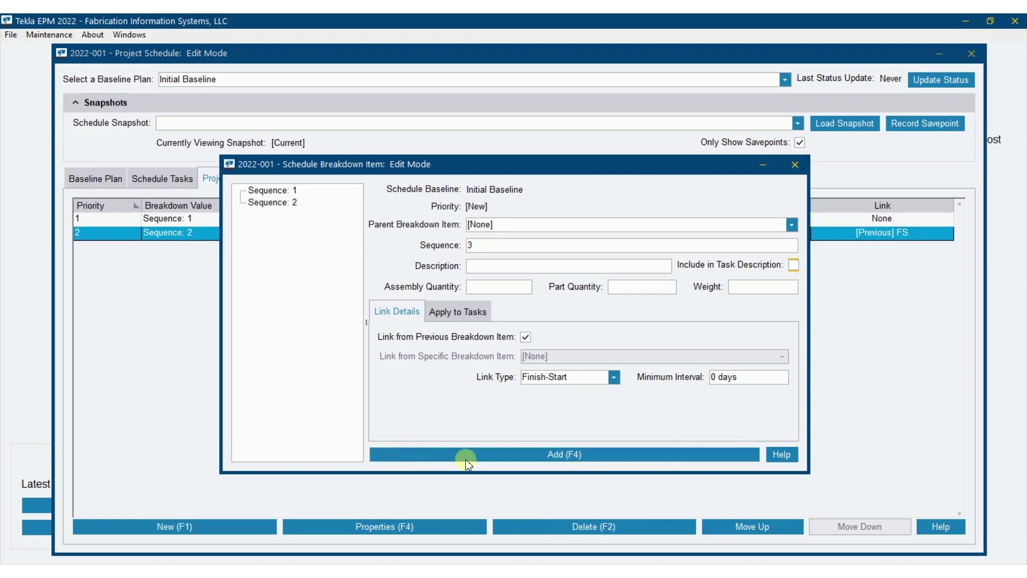
click(562, 454)
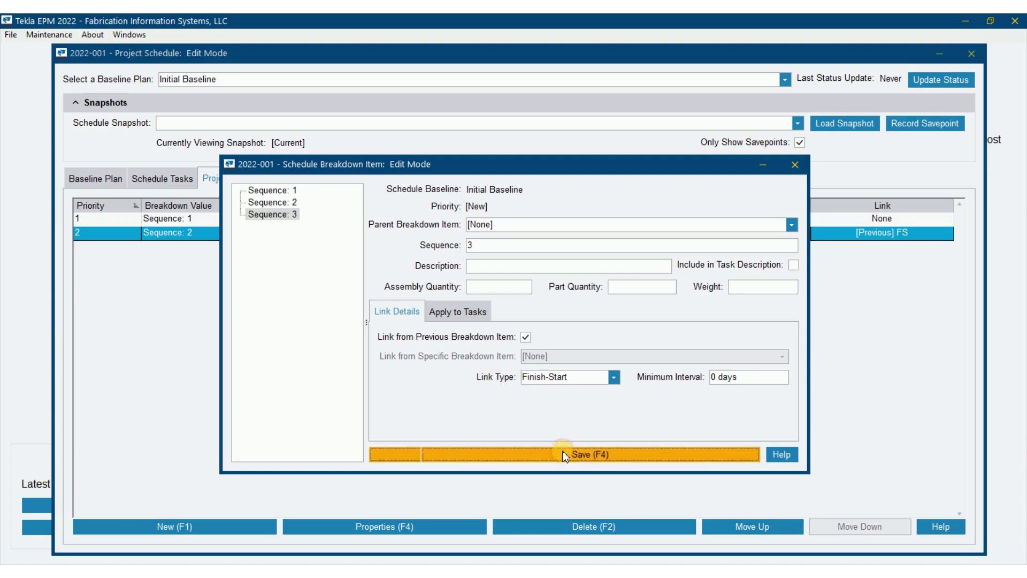
click(293, 214)
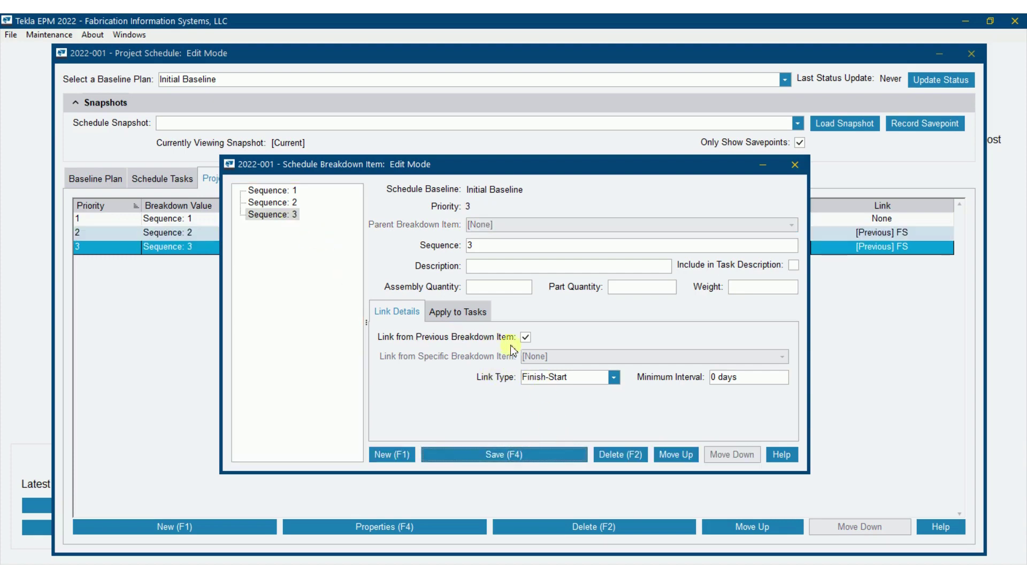
click(390, 453)
key(Tab)
text(4)
key(Tab)
key(Tab)
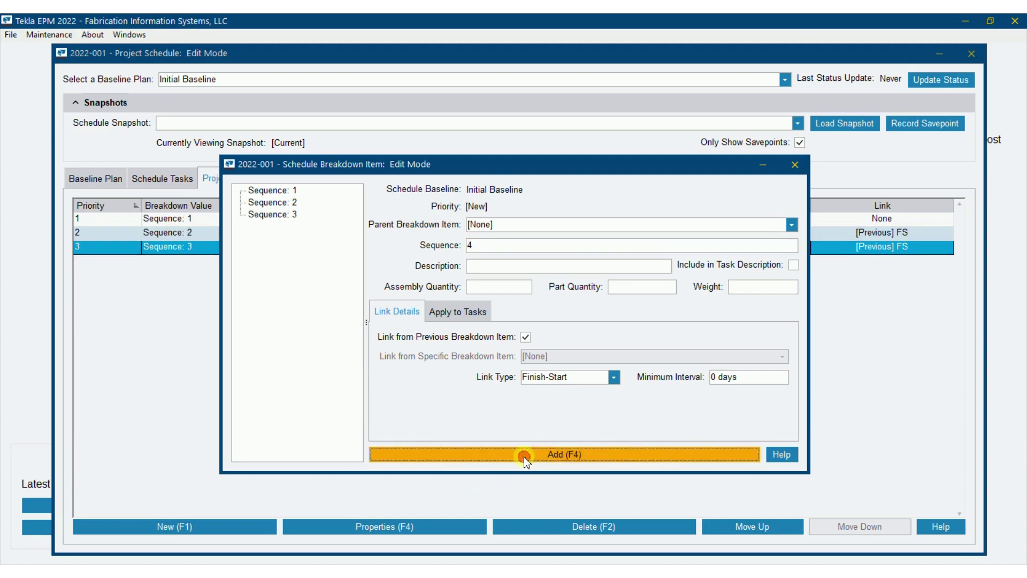
click(529, 454)
Step: Add Sequence 5 as a new breakdown item
click(390, 454)
key(Tab)
text(5)
key(Tab)
key(Tab)
click(615, 455)
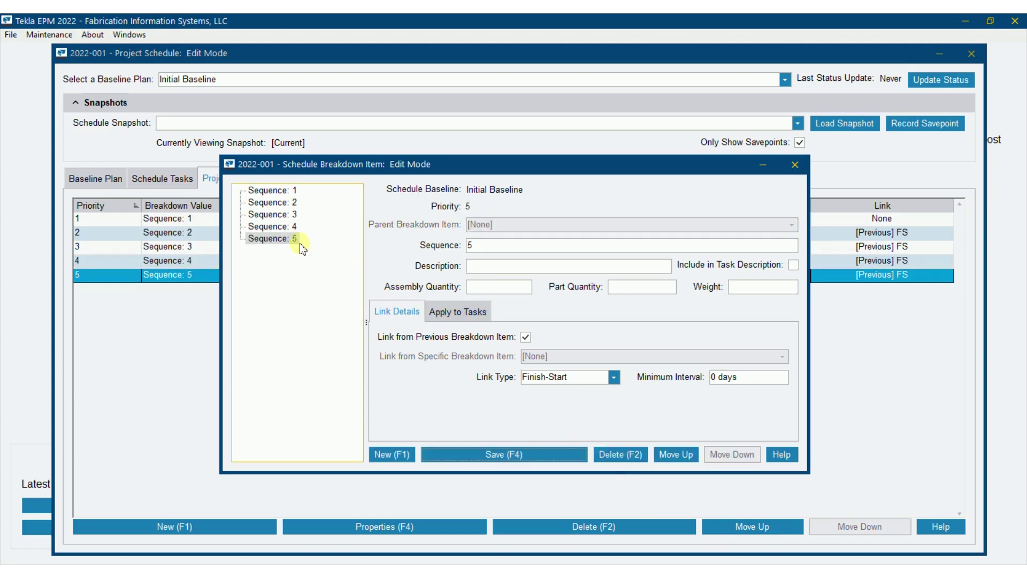
Step: Review the settings of Sequences 4, 3, 1 and 2 in the breakdown list
click(281, 226)
click(286, 213)
click(284, 191)
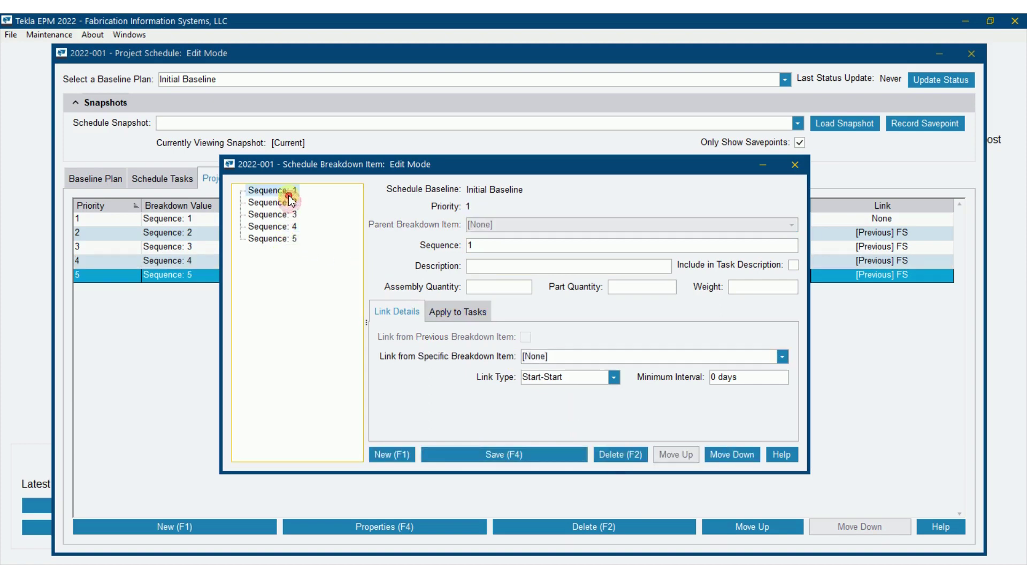
click(275, 202)
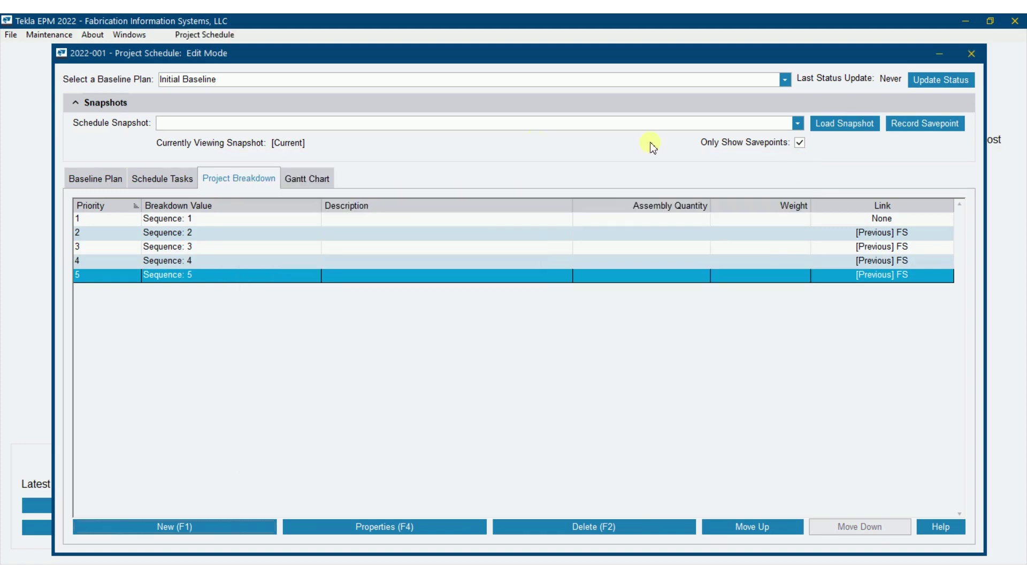
Step: Show the Gantt chart and scroll the task table to review the Sequence 1–5 rows
click(308, 179)
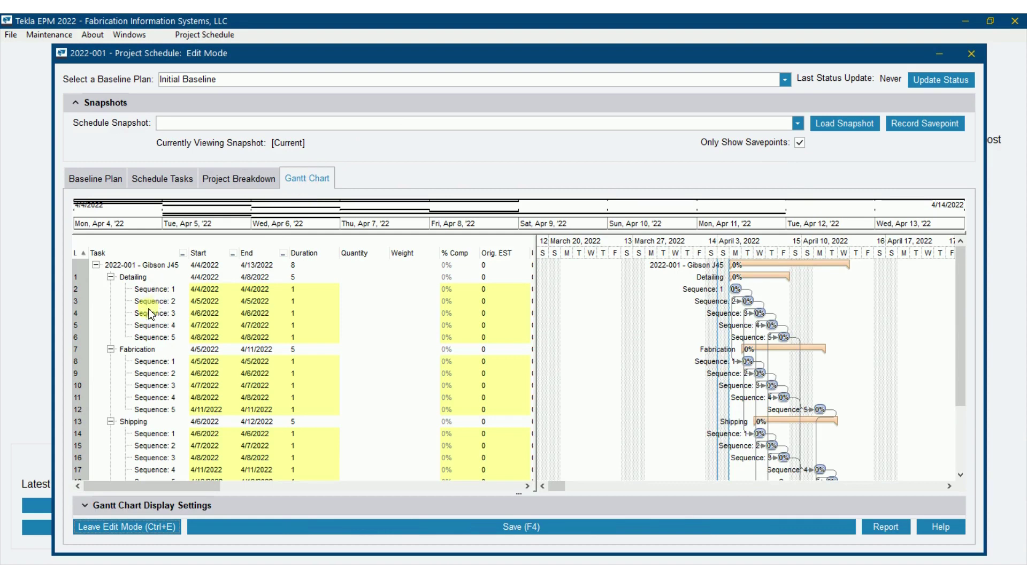
scroll(158, 390, down, 1)
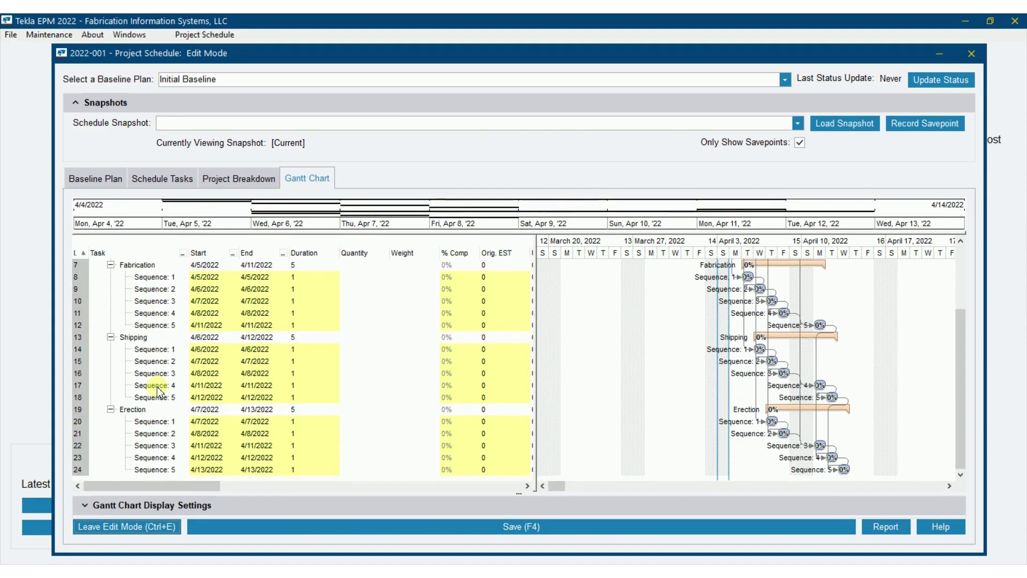
scroll(155, 393, up, 1)
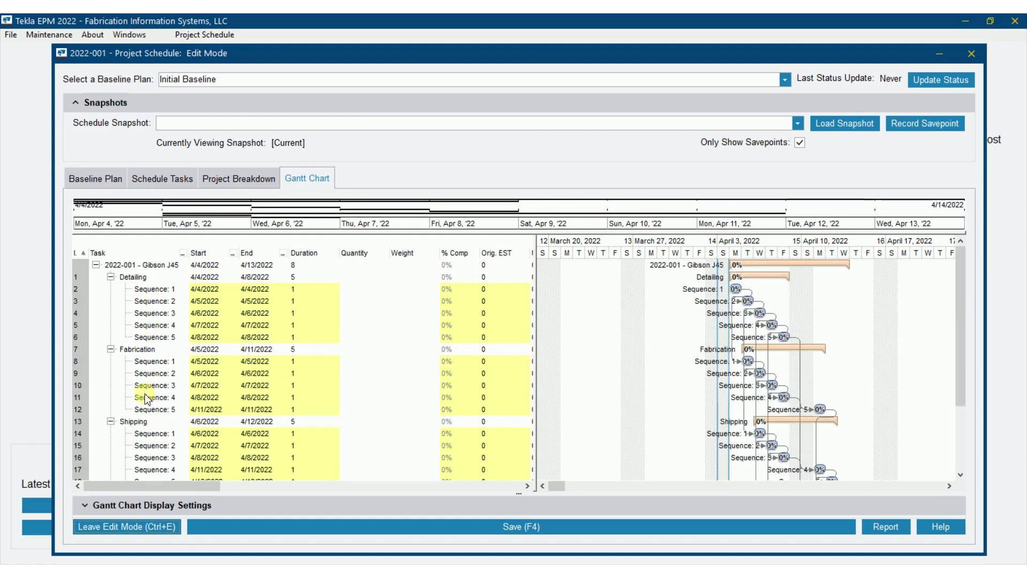
scroll(145, 401, down, 2)
scroll(152, 364, up, 2)
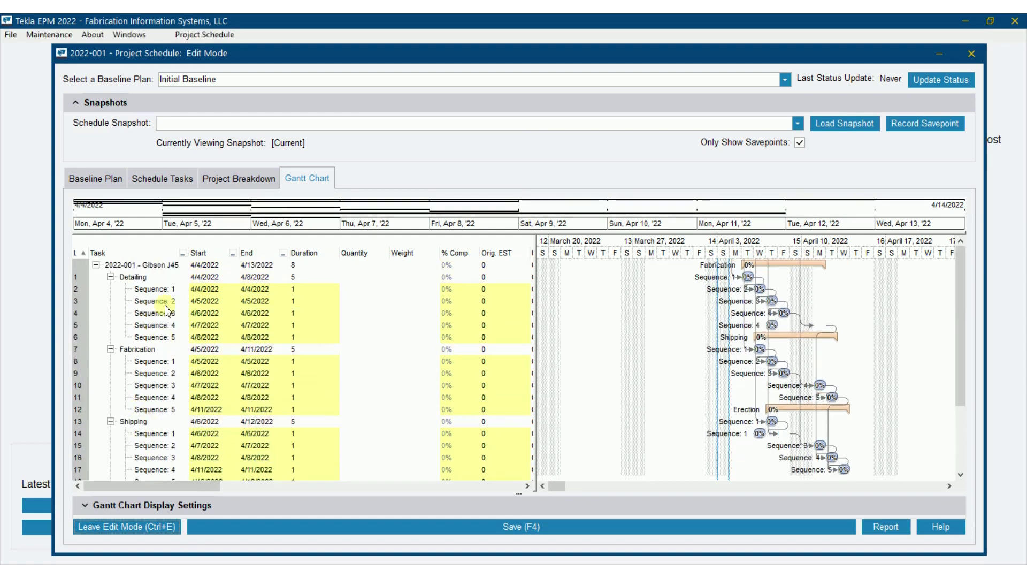
Step: Open the Detailing task's details from Schedule Tasks to check its breakdown, then close them
click(162, 181)
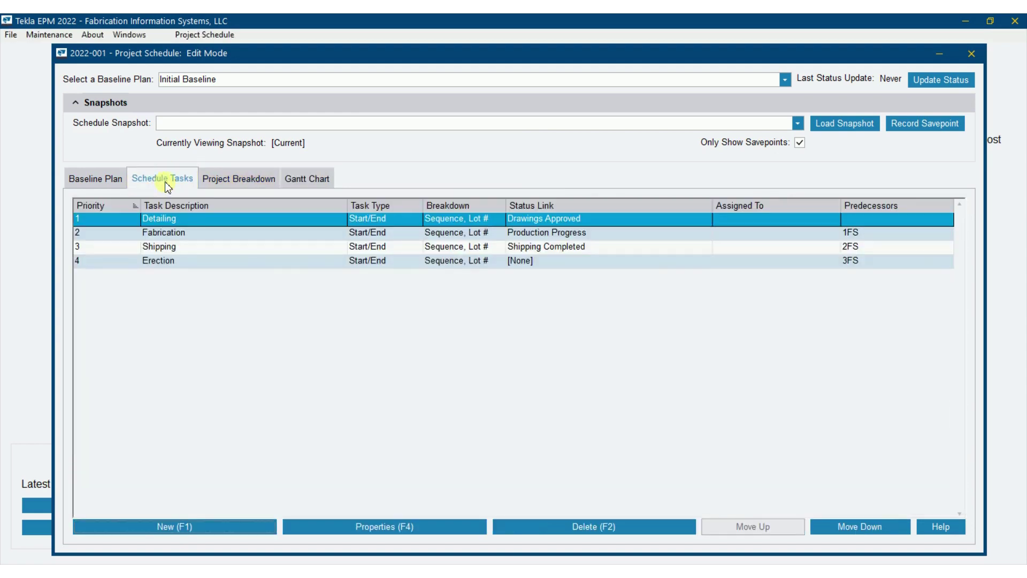
click(191, 219)
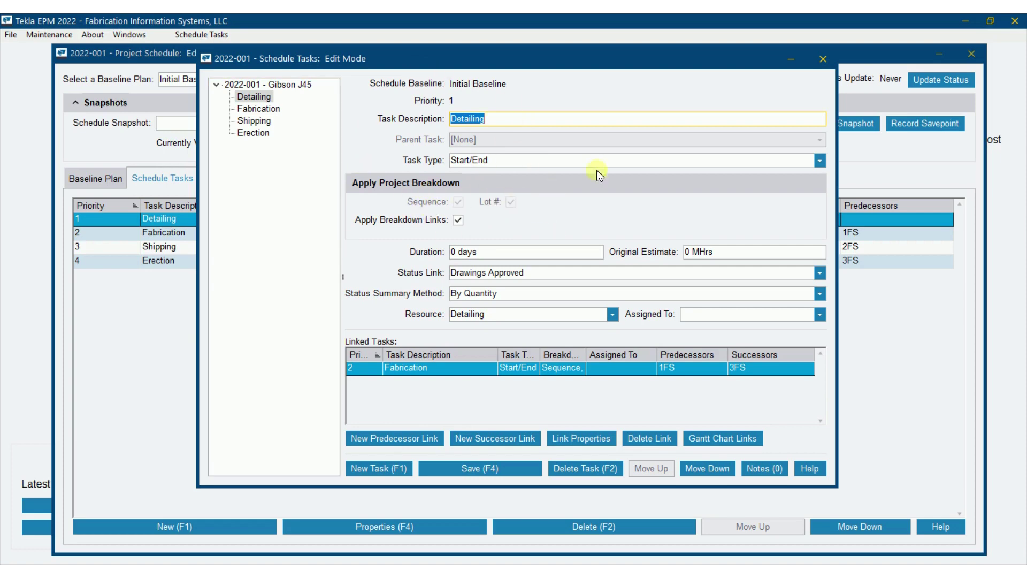
click(823, 59)
Step: Open Sequence 1's Apply to Tasks settings and turn off applying it to all tasks
click(236, 178)
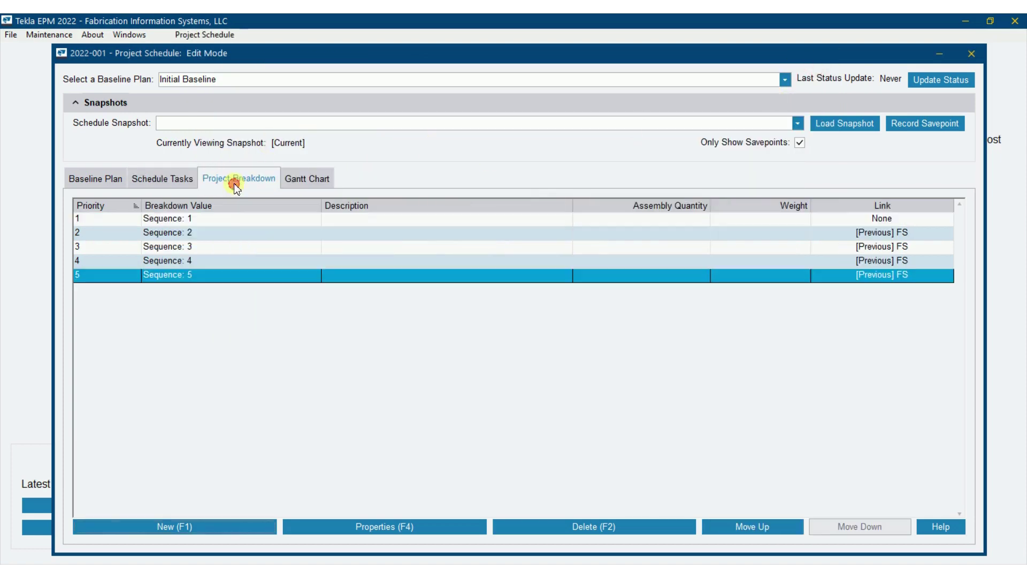
double_click(225, 219)
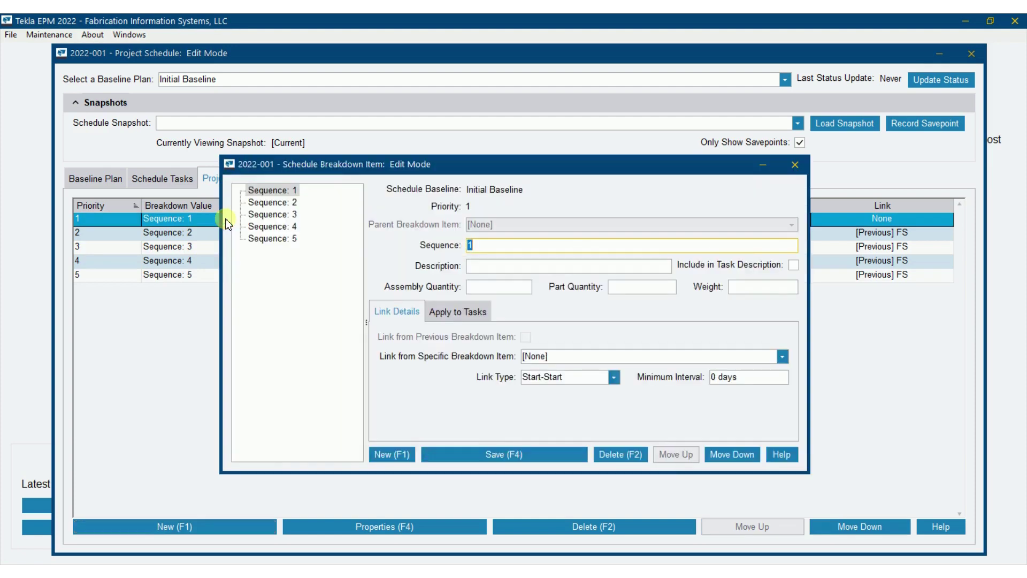
click(431, 311)
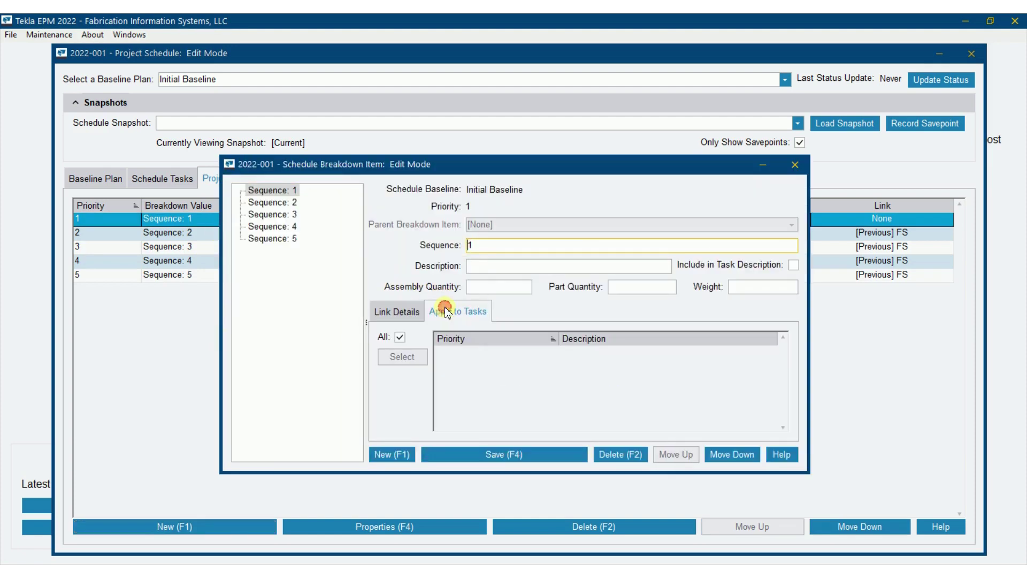
click(400, 337)
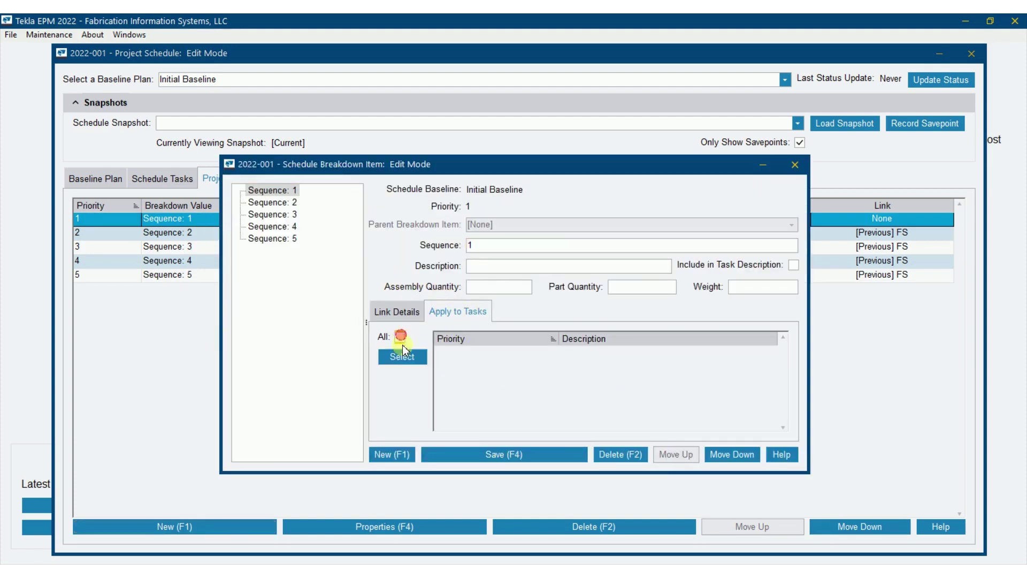
click(404, 357)
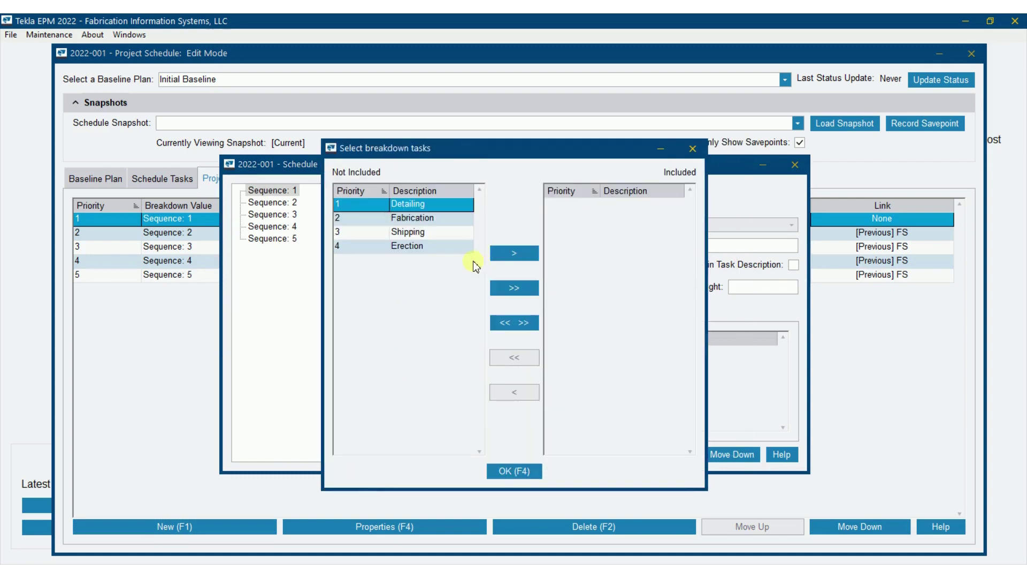
Step: Include Fabrication, Shipping, Erection and Detailing for Sequence 1, then save and close it
double_click(422, 217)
double_click(422, 219)
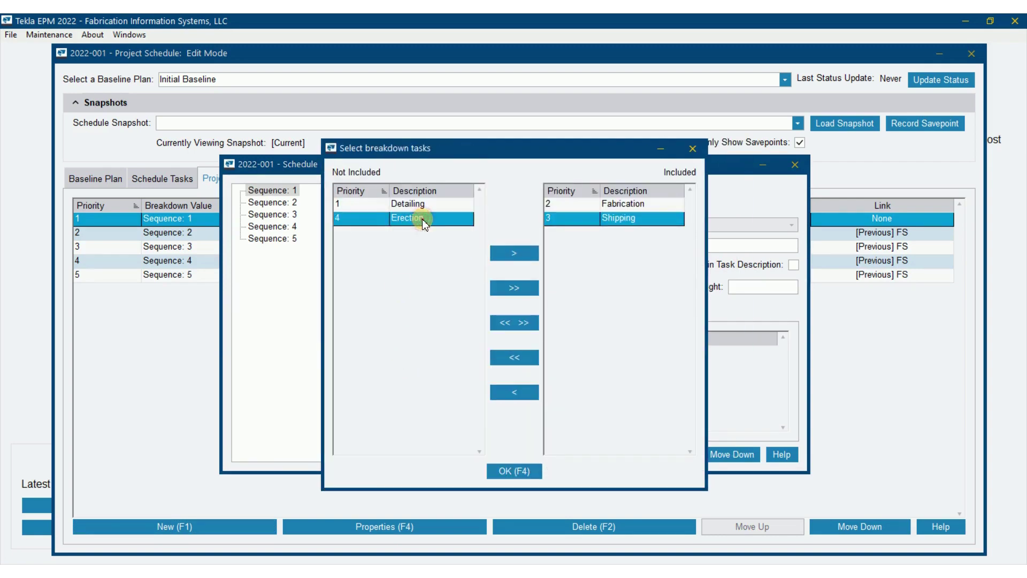
double_click(422, 218)
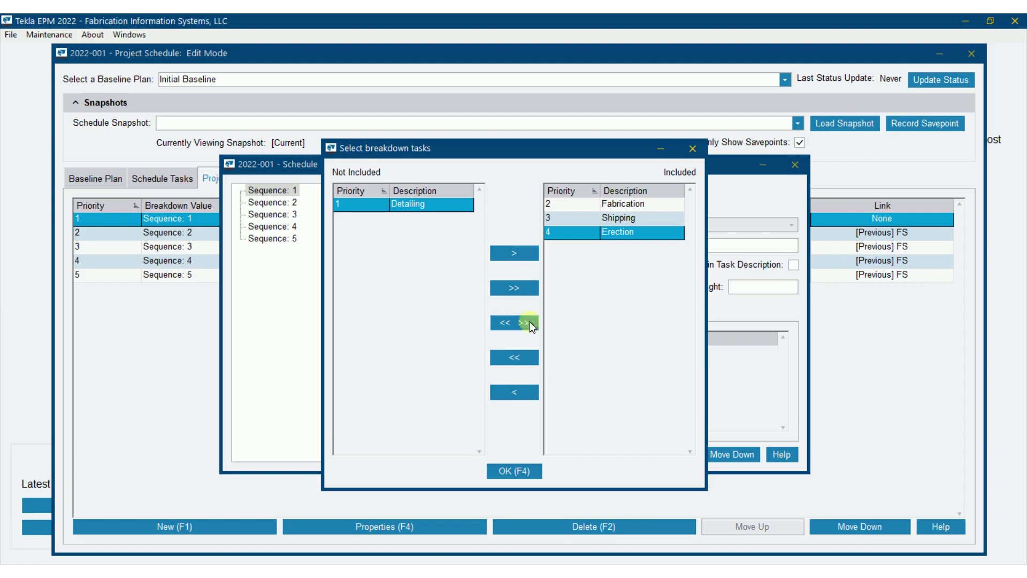
click(517, 290)
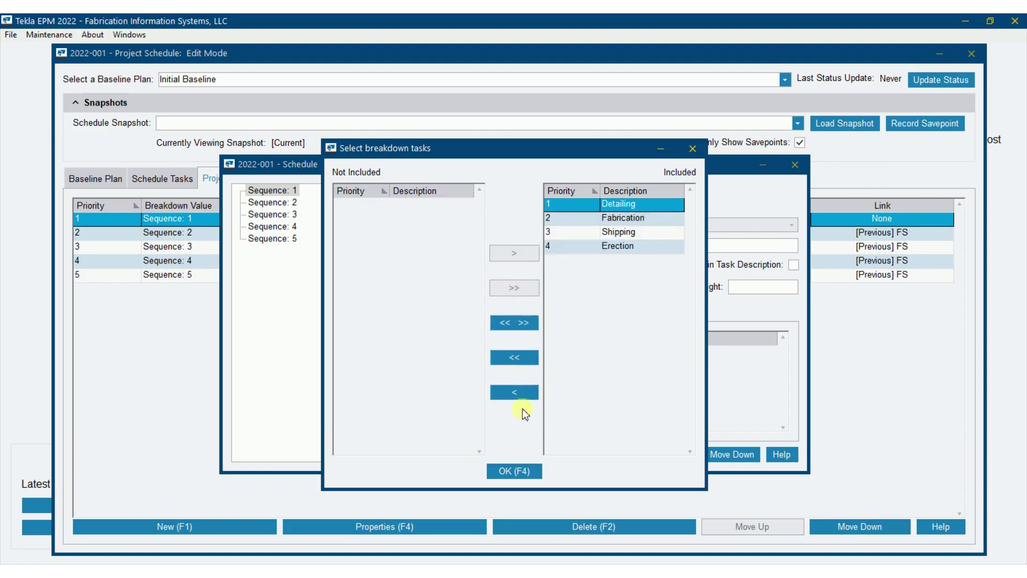
click(515, 471)
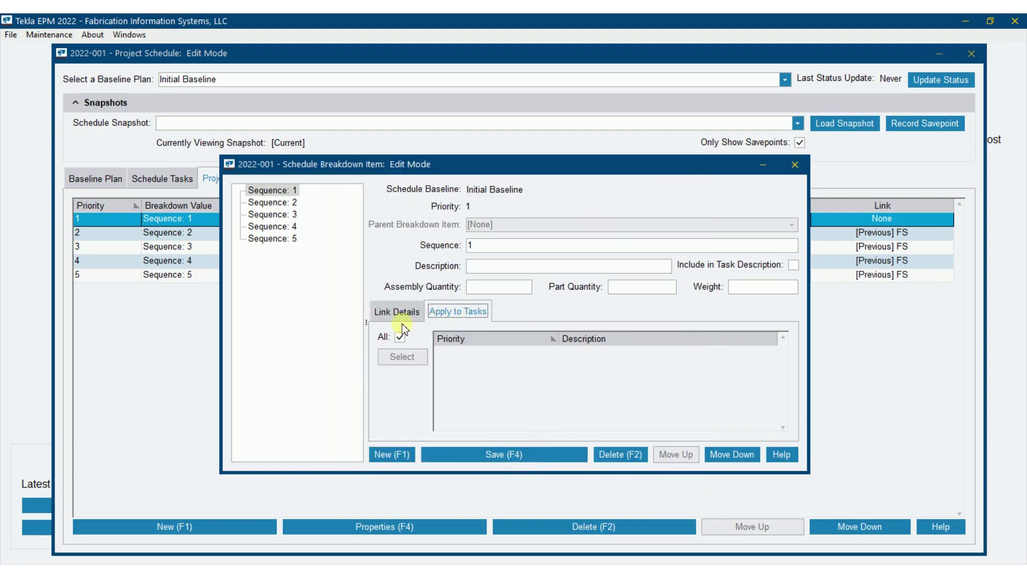
click(398, 313)
click(512, 455)
click(791, 166)
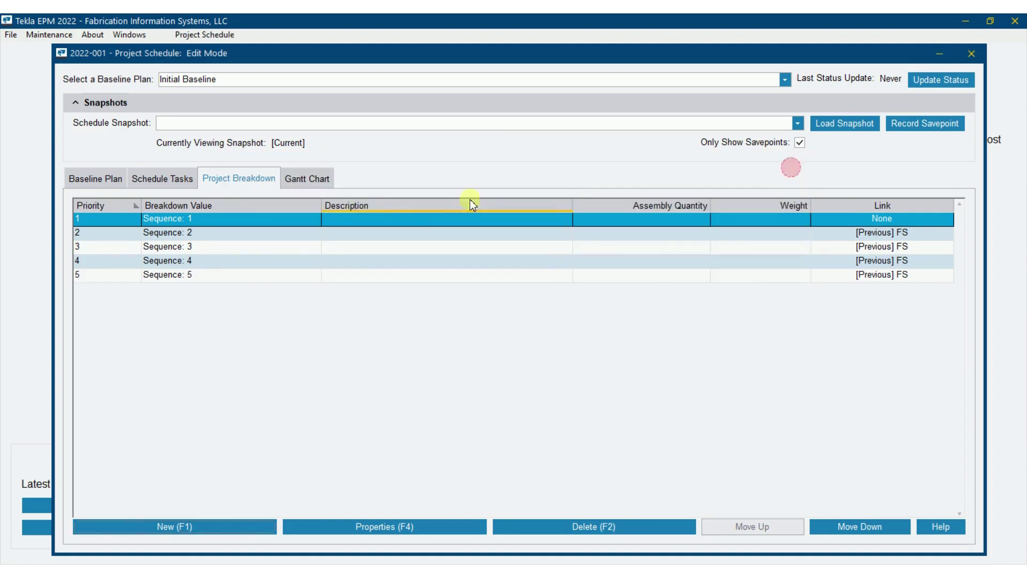
click(309, 179)
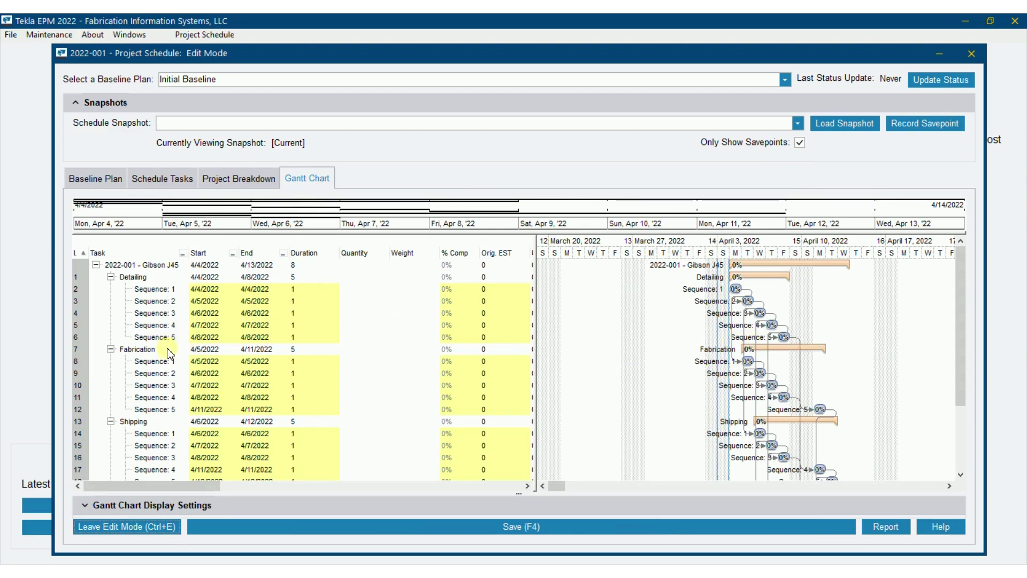
click(238, 182)
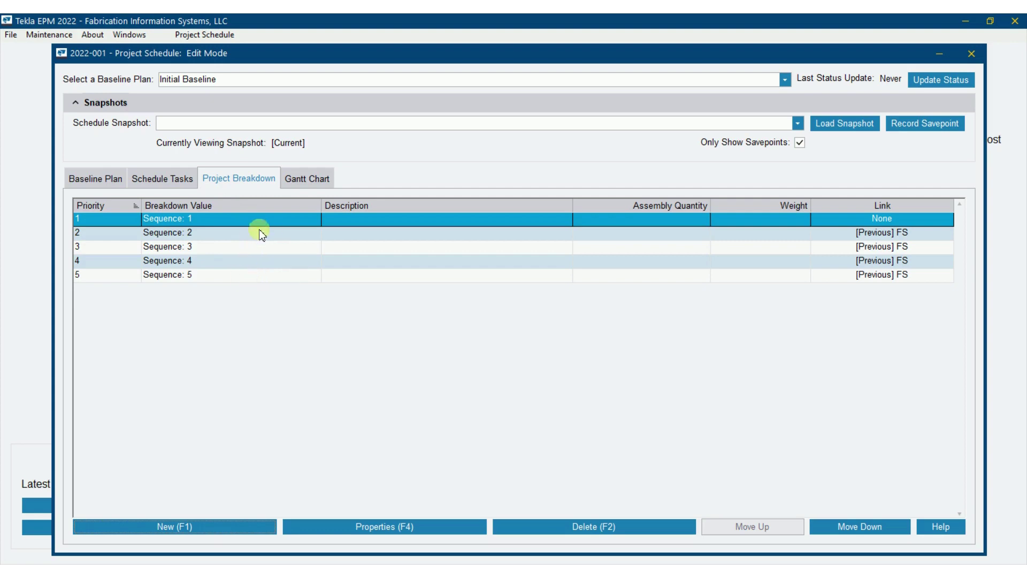
Step: Add a breakdown item with parent Sequence 1 and Lot # 25
click(202, 516)
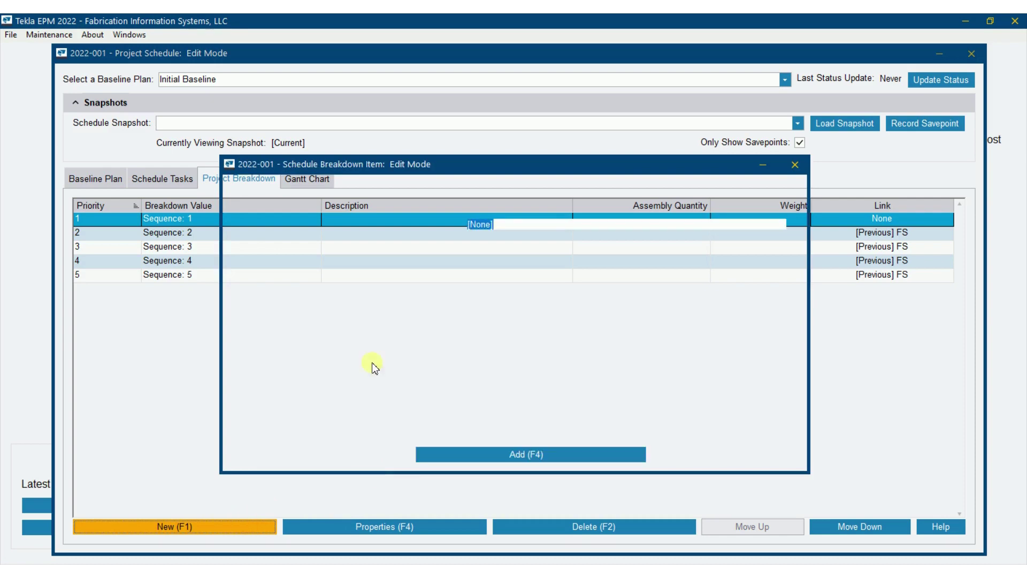
click(792, 224)
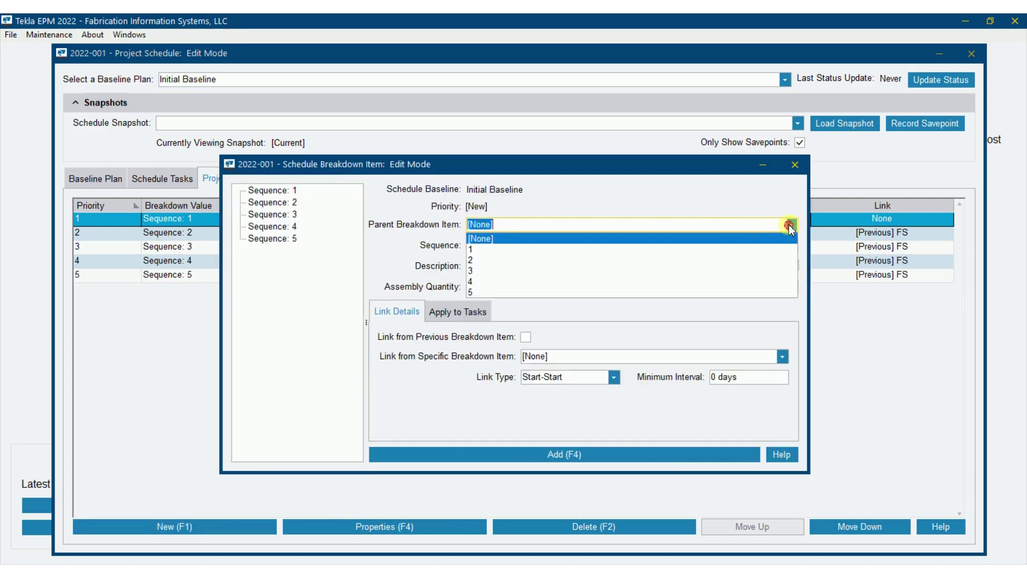
click(752, 246)
click(501, 245)
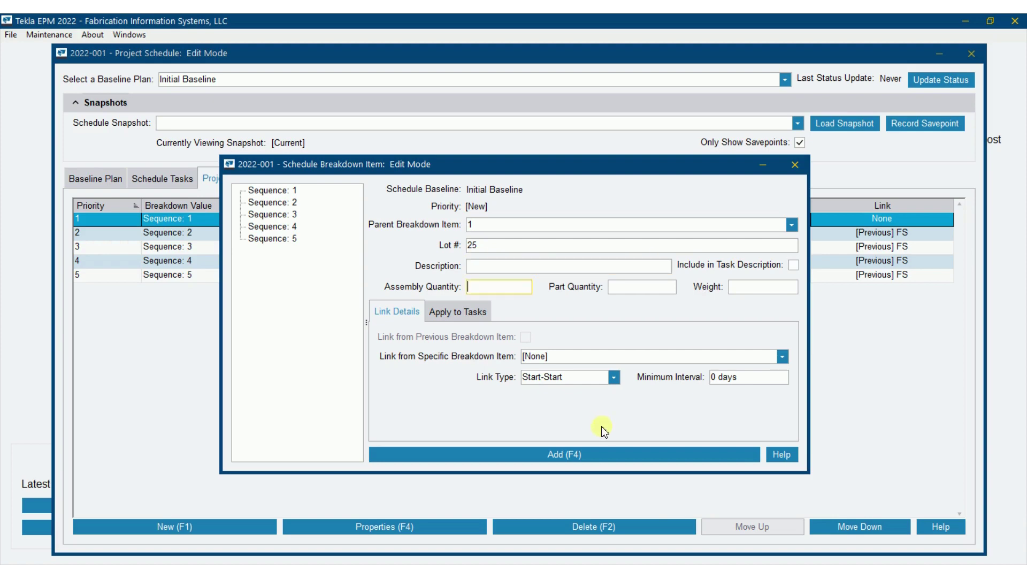
click(579, 454)
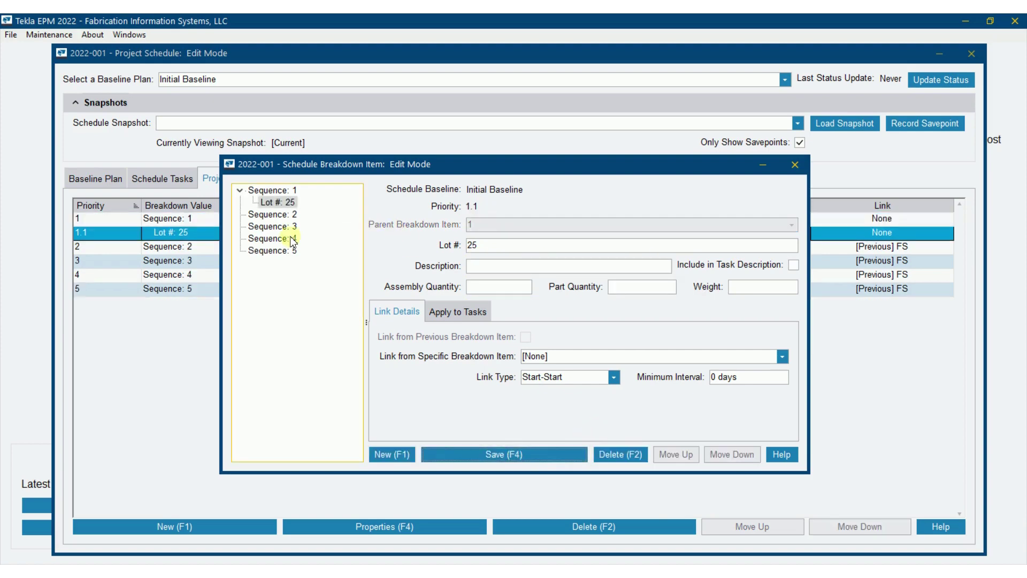
Step: Add Lot 26 under Sequence 1, linked from Lot 25 with Finish-Start, and save
click(386, 454)
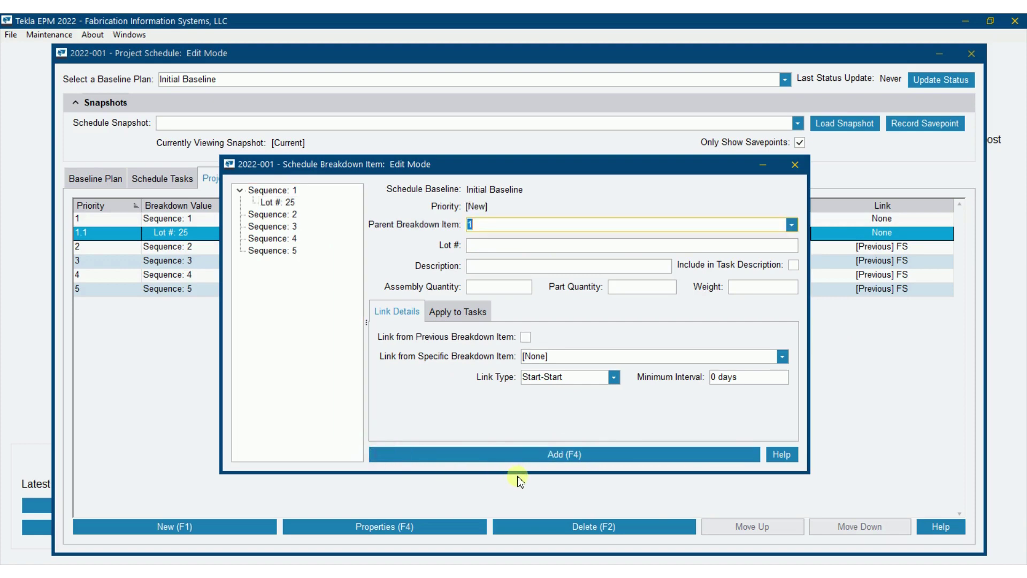
key(Tab)
click(525, 338)
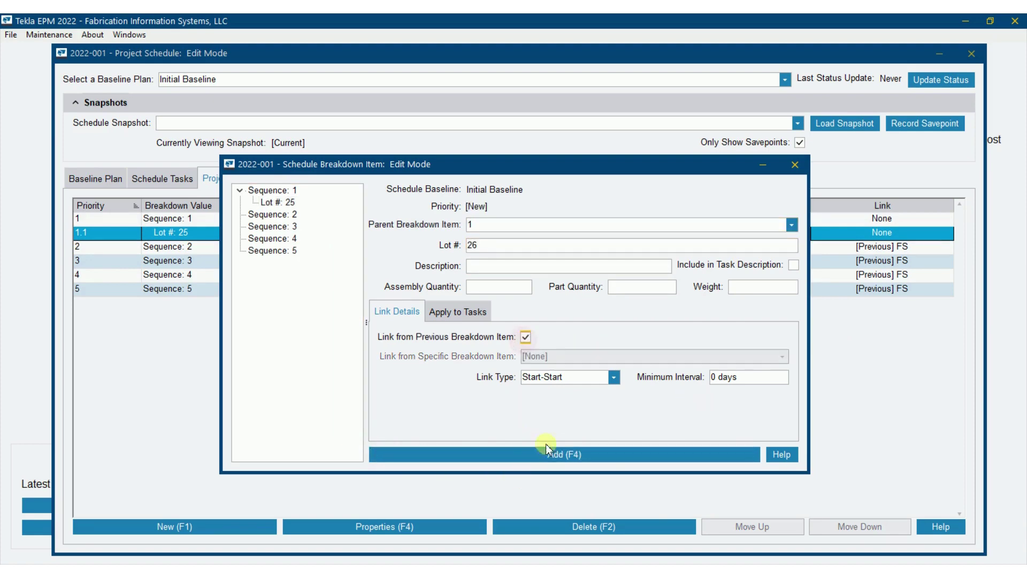
click(576, 454)
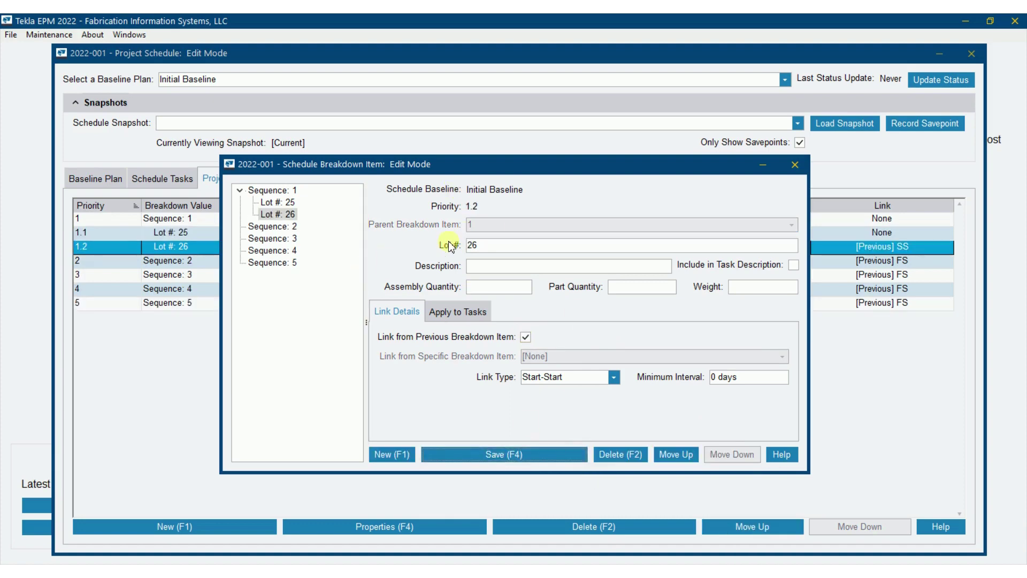
click(278, 203)
click(278, 214)
click(614, 377)
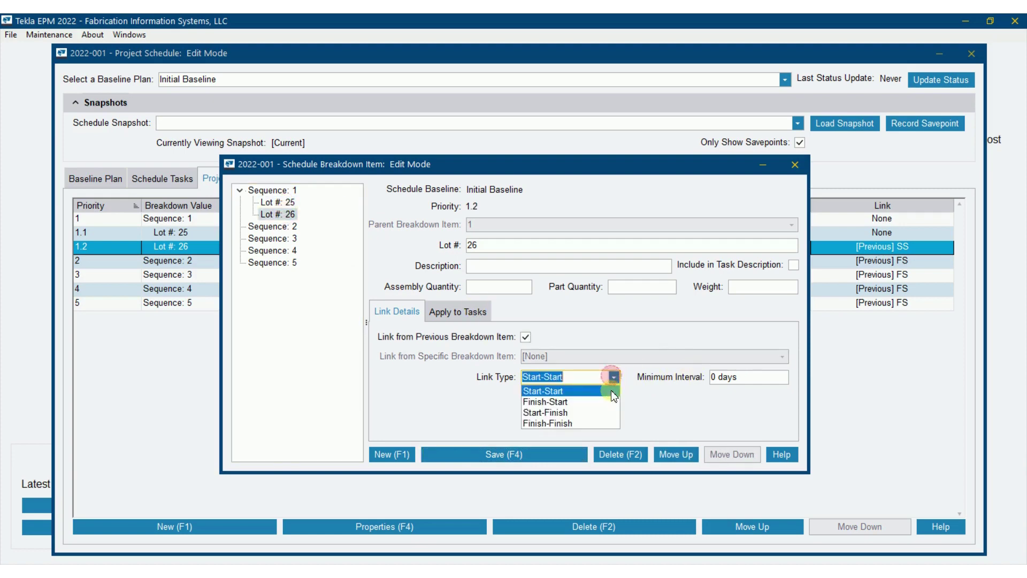
click(570, 402)
click(551, 455)
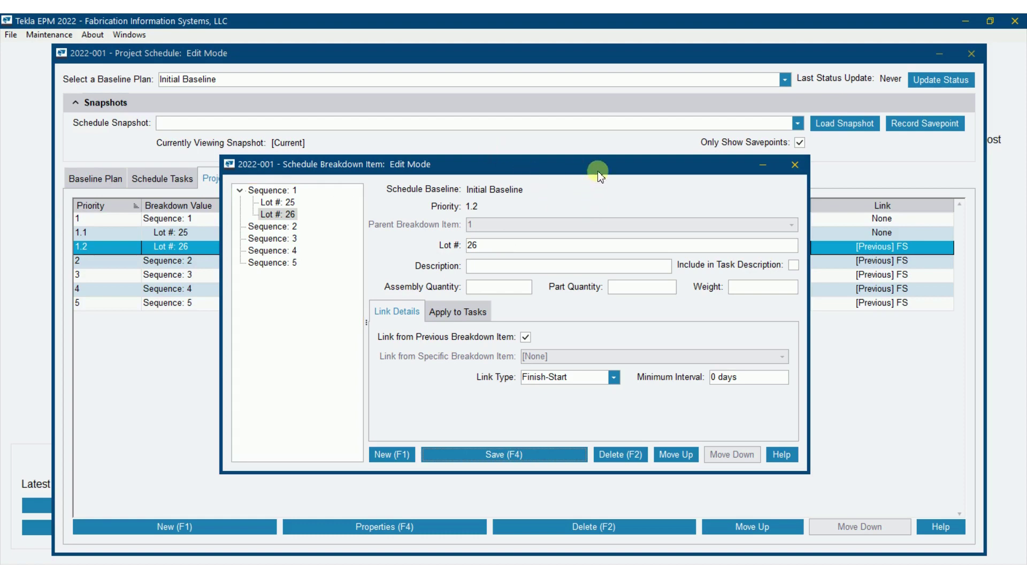
click(796, 165)
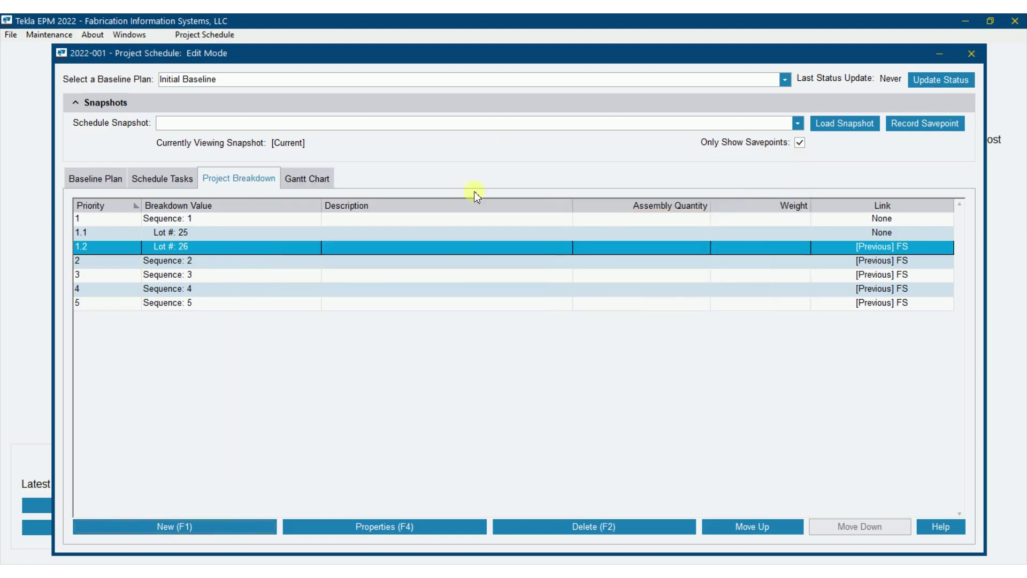
click(307, 179)
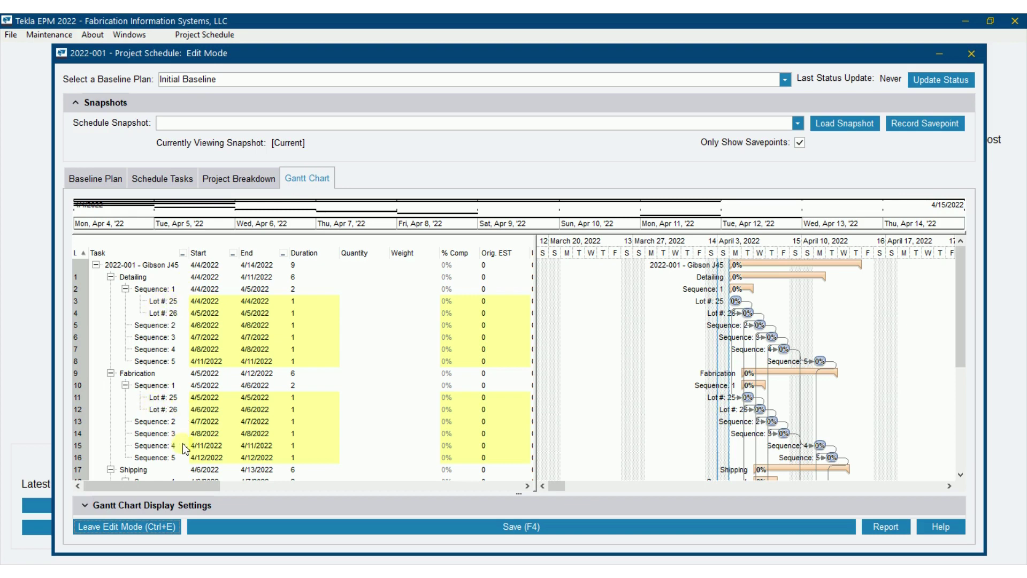
scroll(234, 392, down, 5)
scroll(234, 392, up, 5)
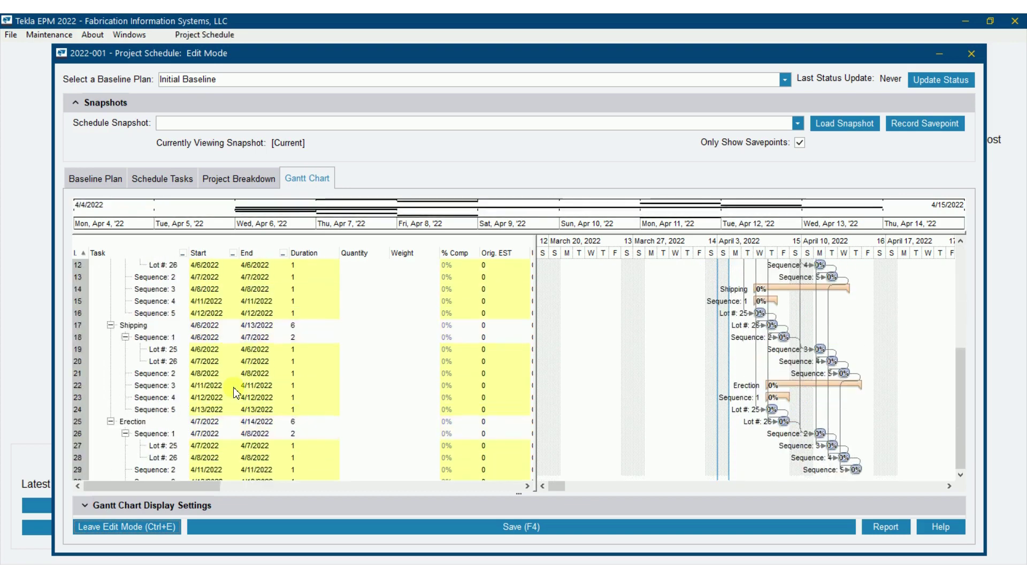
click(264, 192)
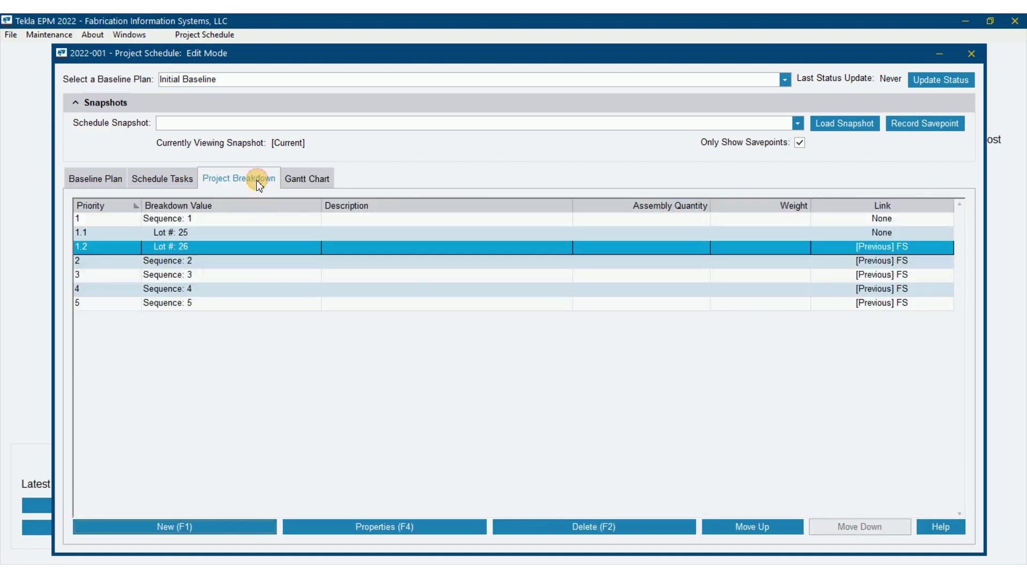
Step: Inspect Lot 26's Apply to Tasks settings, leaving it applied to all tasks
double_click(261, 247)
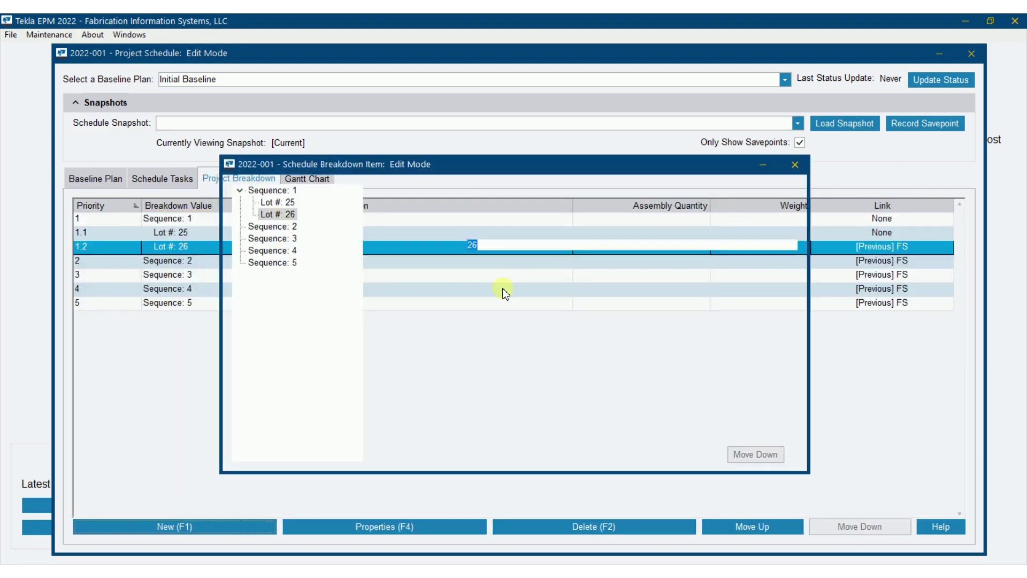
click(453, 312)
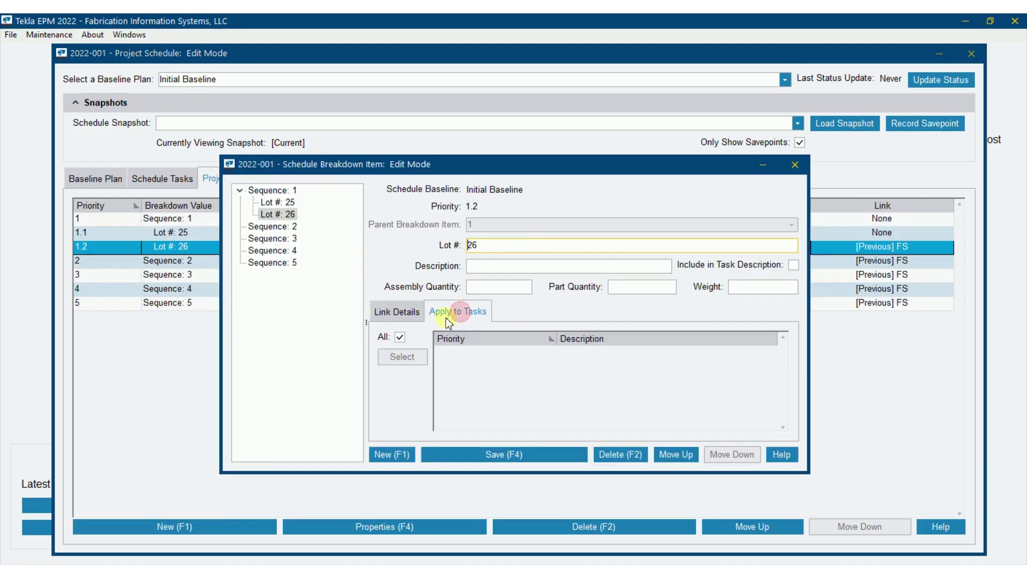
click(400, 338)
click(403, 355)
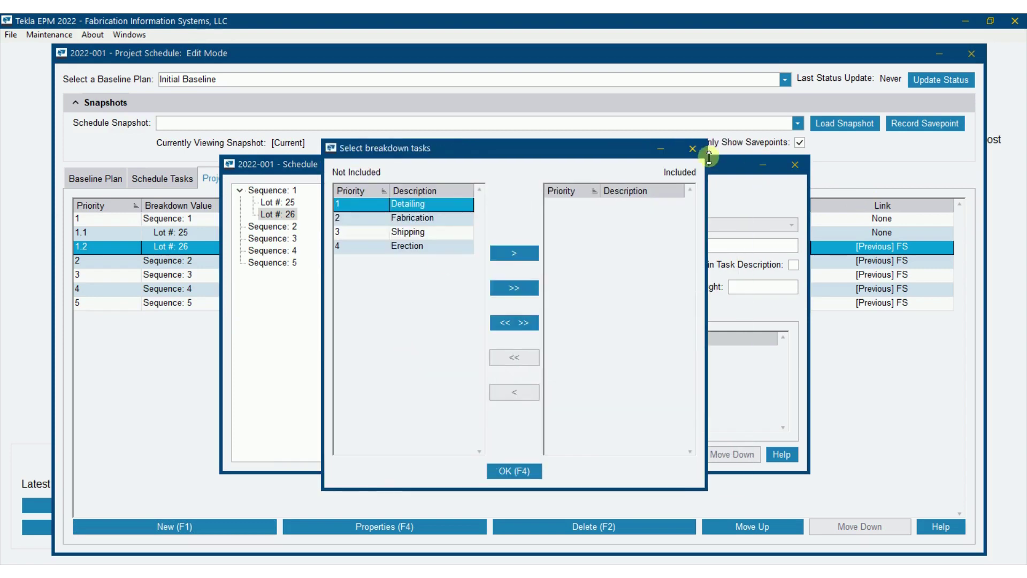
click(693, 148)
click(401, 338)
click(397, 311)
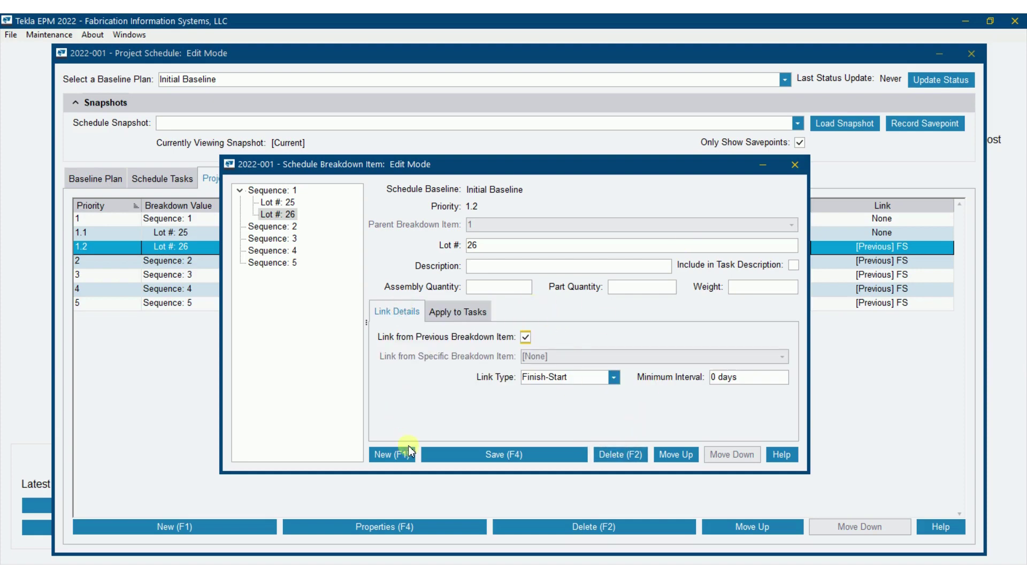
Step: Review Lot 25 and Sequence 1, close the editor, and show the Gantt chart
click(285, 202)
click(287, 191)
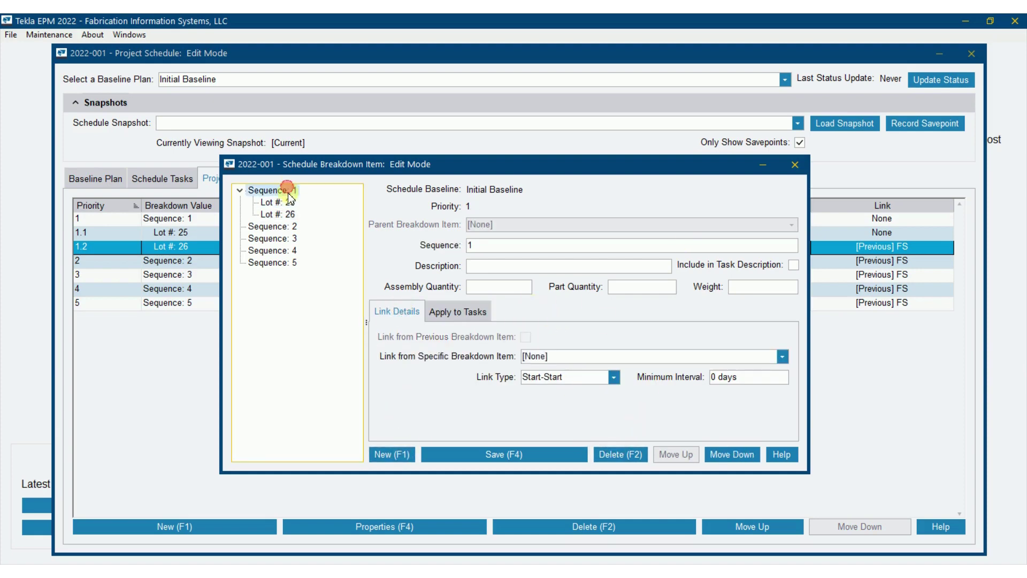
click(795, 164)
click(317, 179)
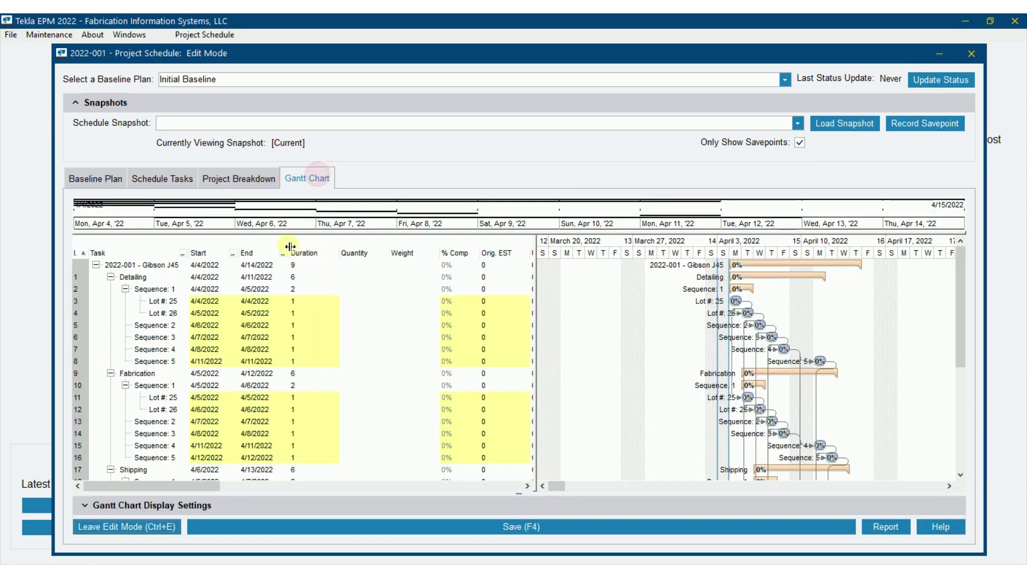